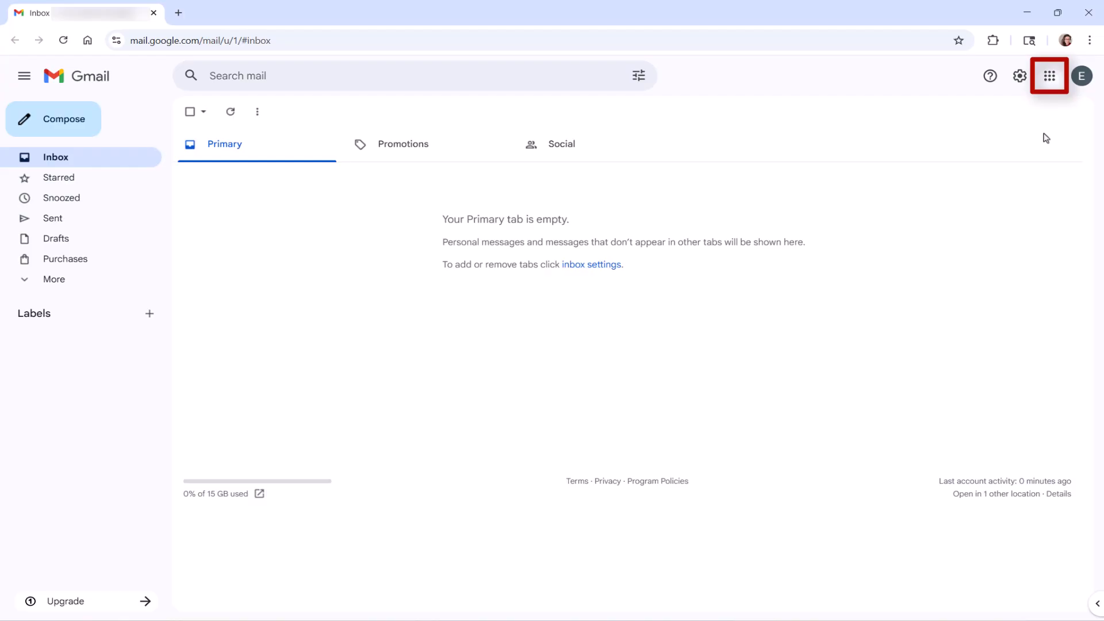
# Step: Open Google Contacts from the Google apps and export all contacts as a Google CSV file
pyautogui.click(1049, 77)
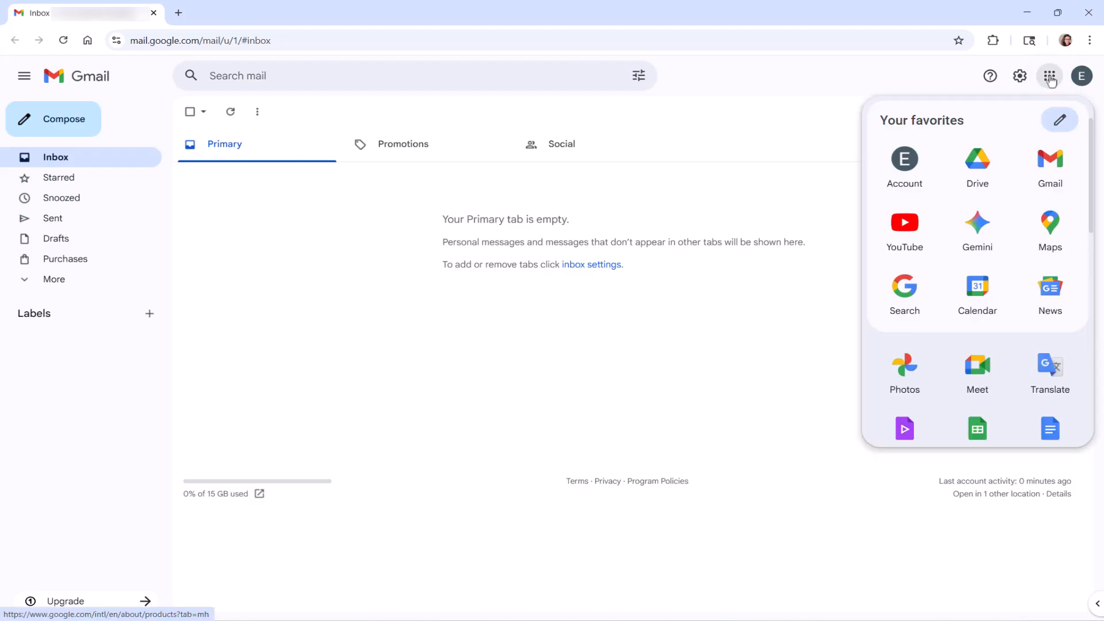
pyautogui.scroll(-8, 1055, 242)
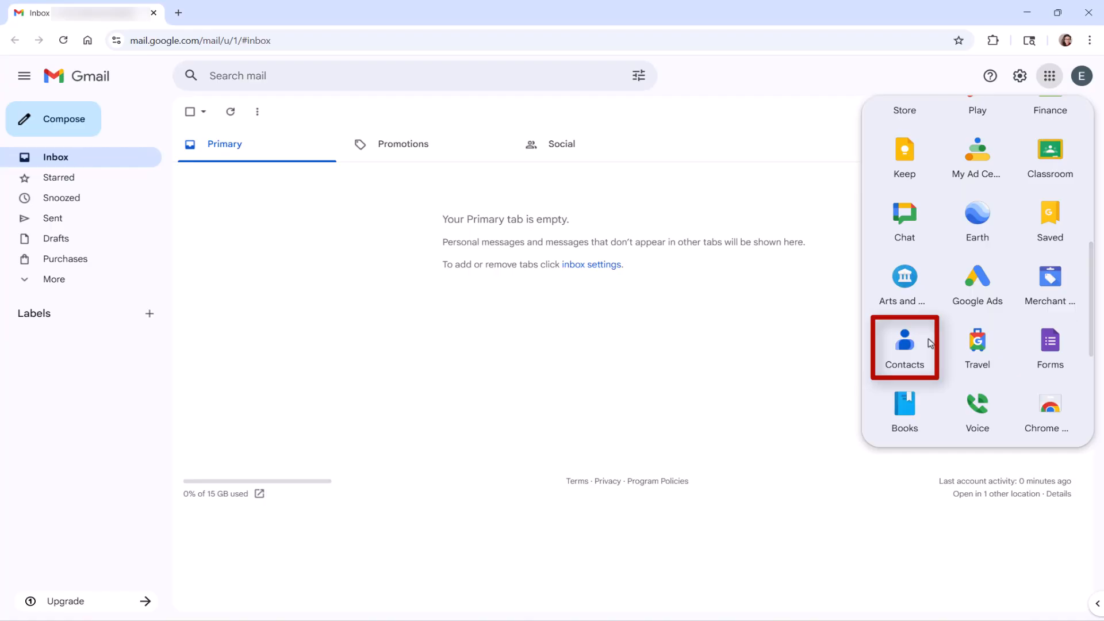
pyautogui.click(926, 342)
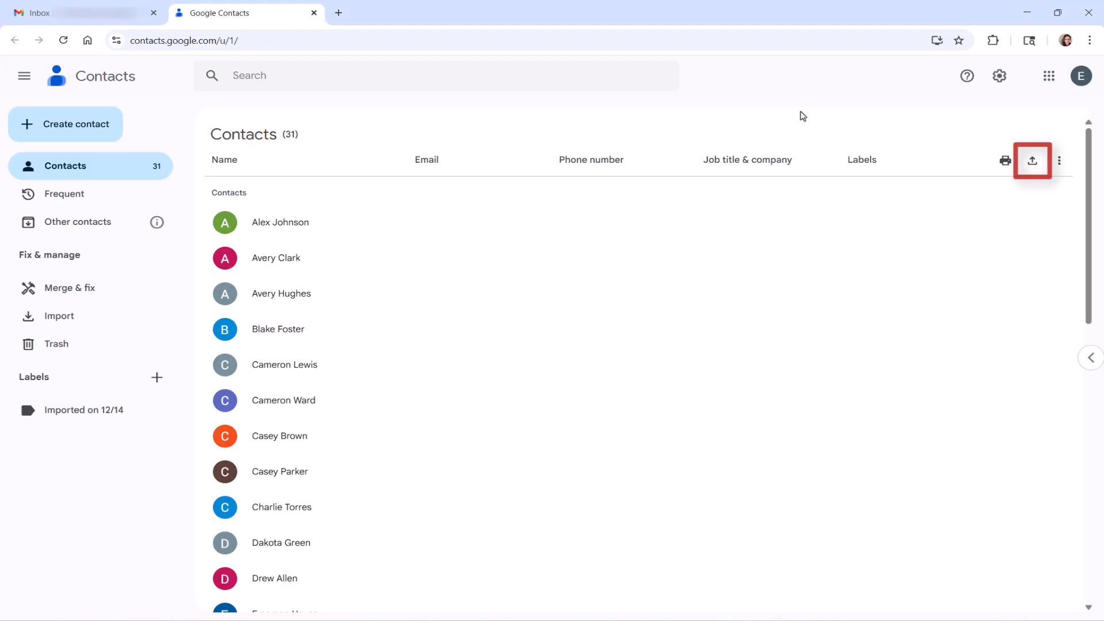
pyautogui.click(1027, 169)
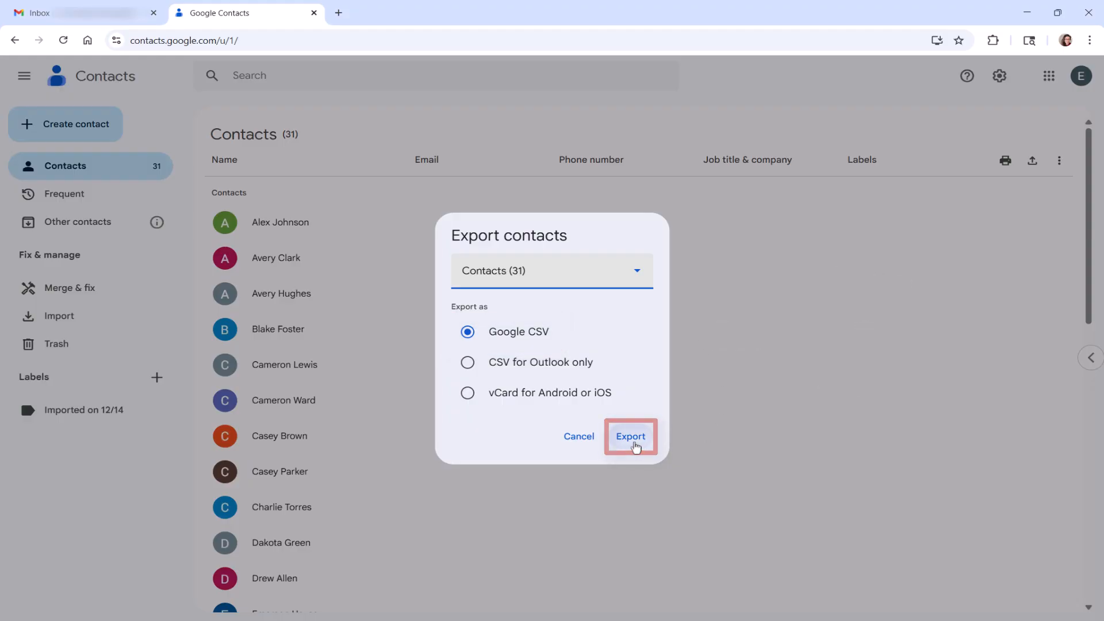
pyautogui.click(630, 438)
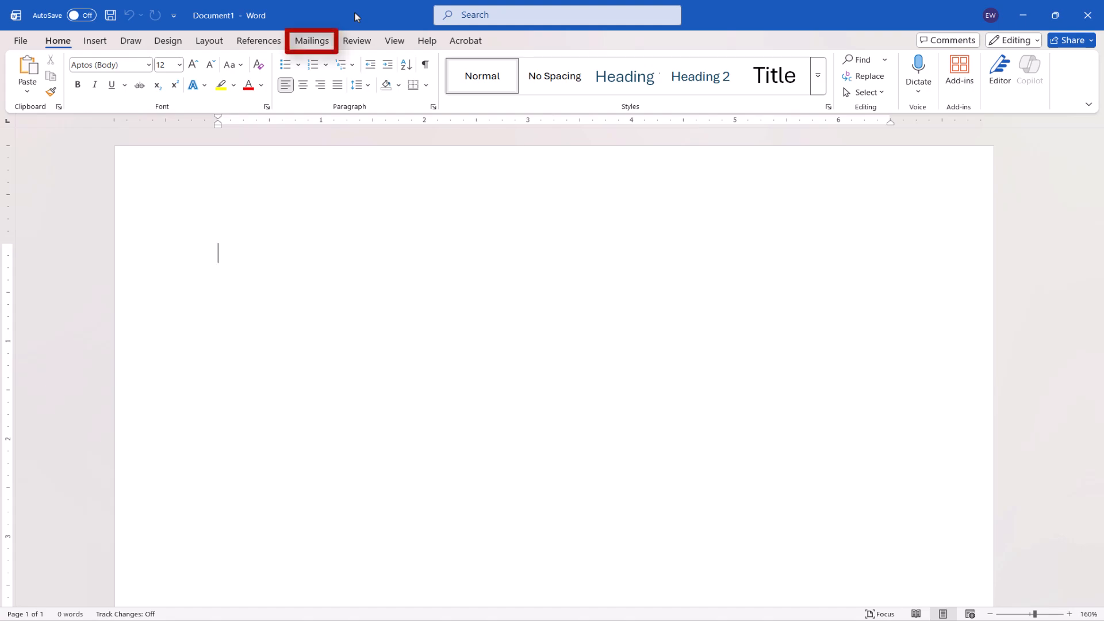
# Step: Switch to Word and start a Labels mail merge in the blank document
pyautogui.click(314, 41)
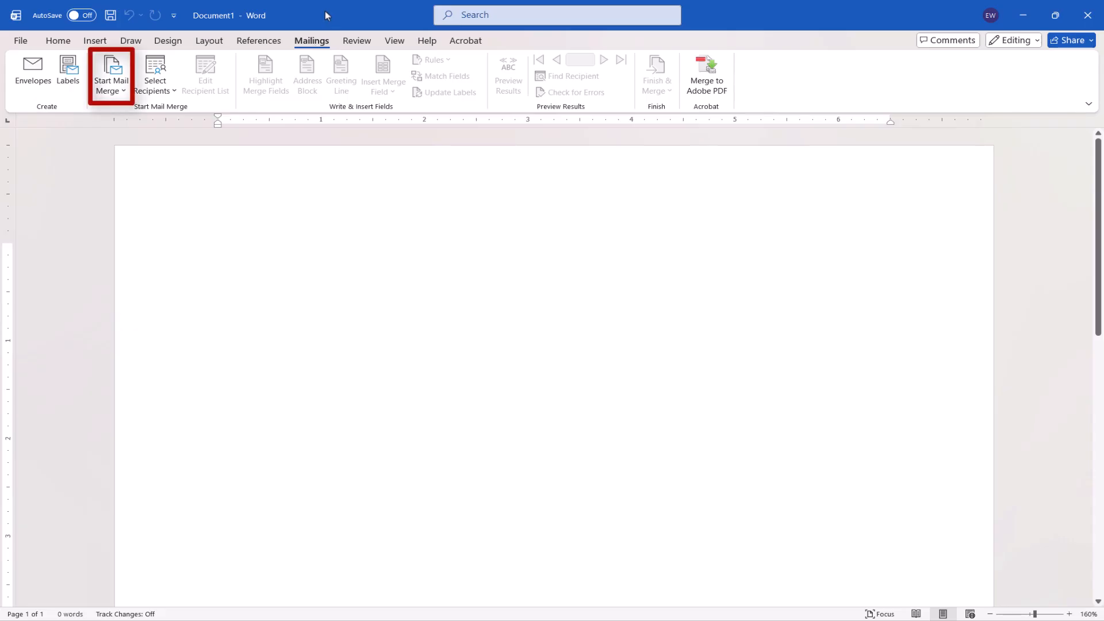
pyautogui.click(113, 84)
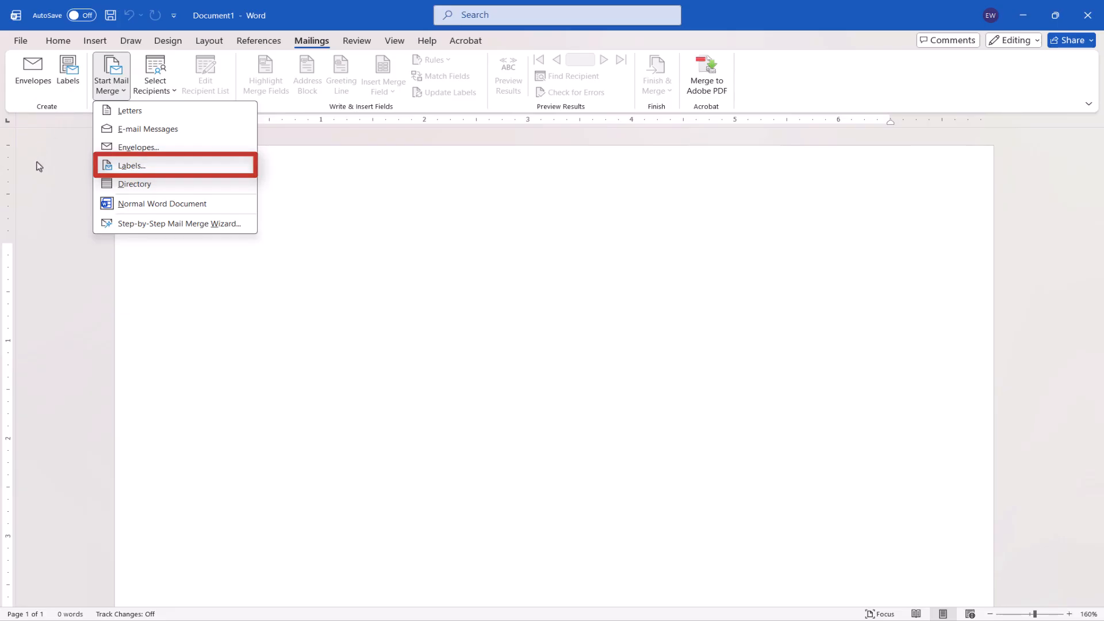
pyautogui.click(109, 166)
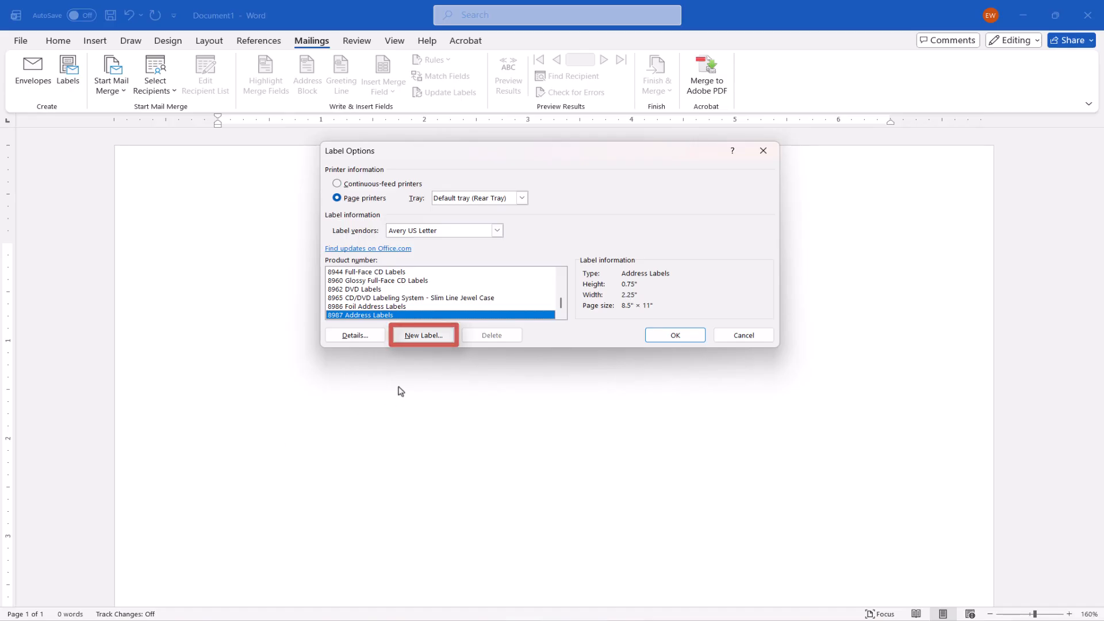
pyautogui.click(424, 335)
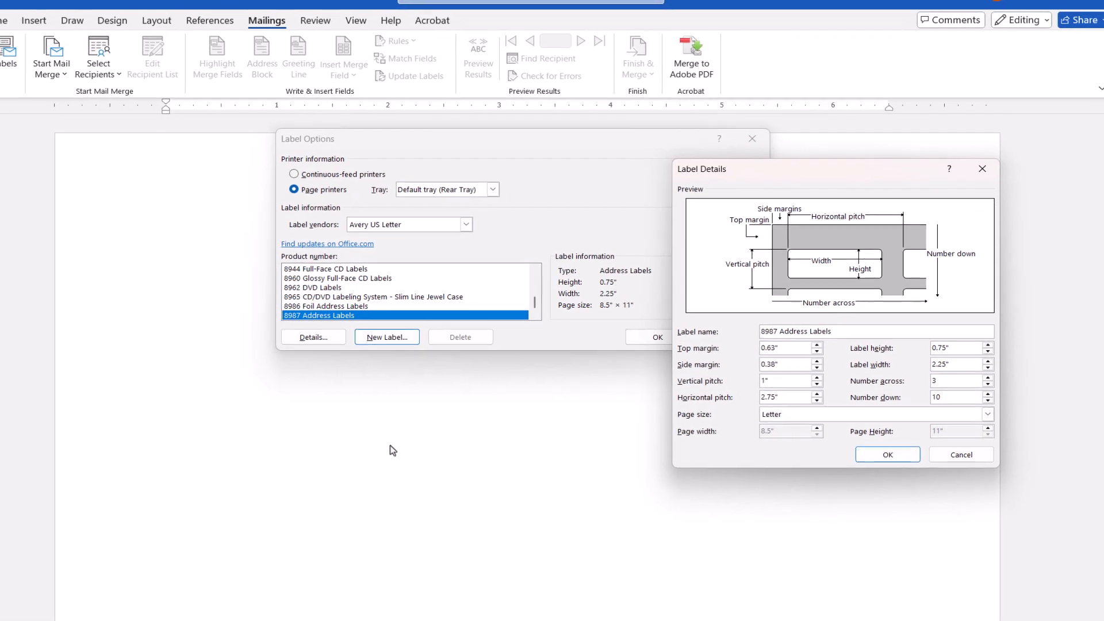
pyautogui.moveTo(845, 333); pyautogui.dragTo(726, 330)
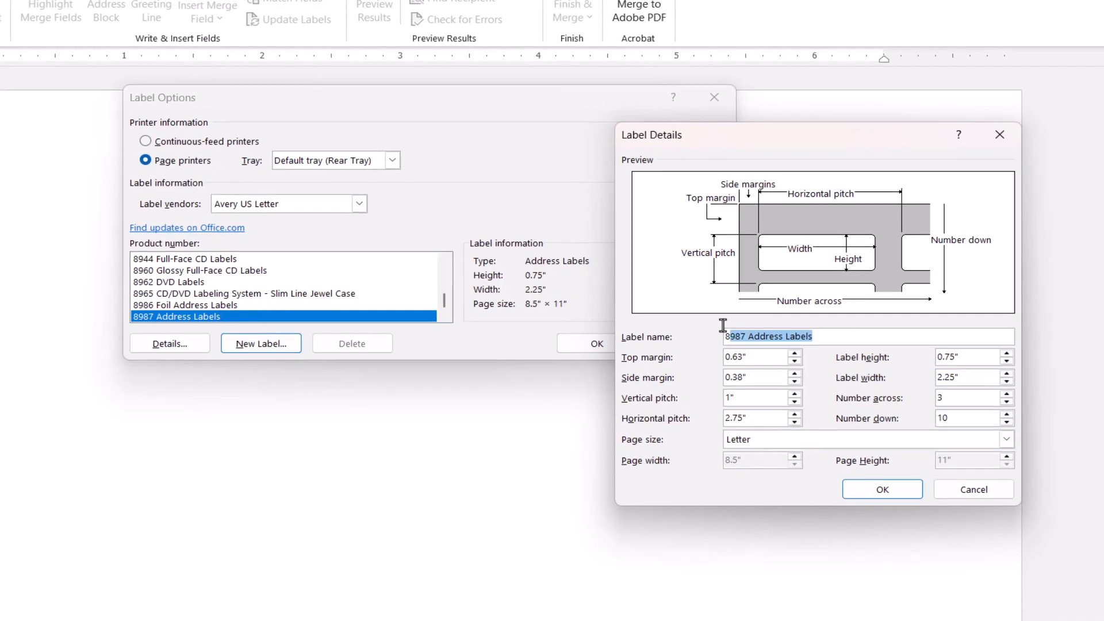
pyautogui.write('My Custom Label')
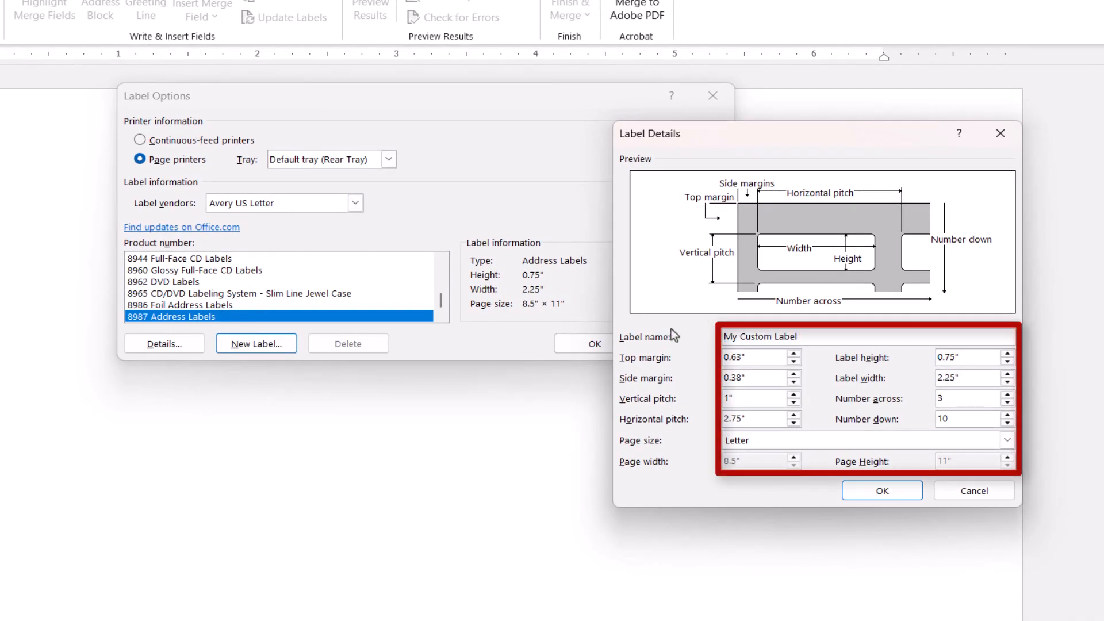
pyautogui.click(1000, 133)
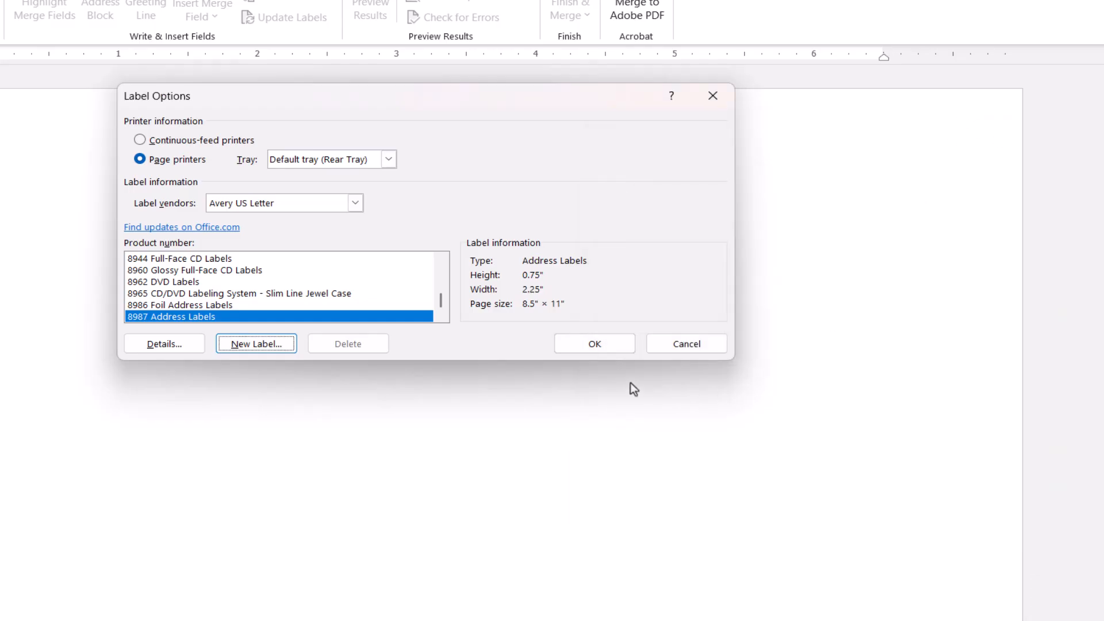
# Step: Apply the Avery US Letter 8987 Address Labels layout and load the contacts file from Downloads as the existing recipient list
pyautogui.click(582, 346)
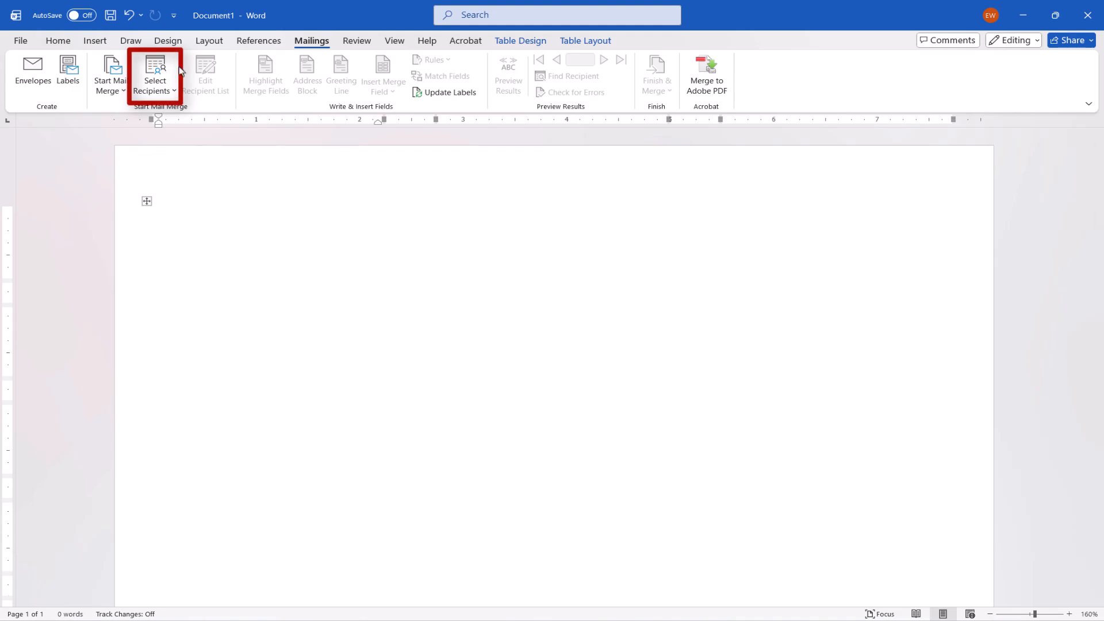
pyautogui.click(155, 75)
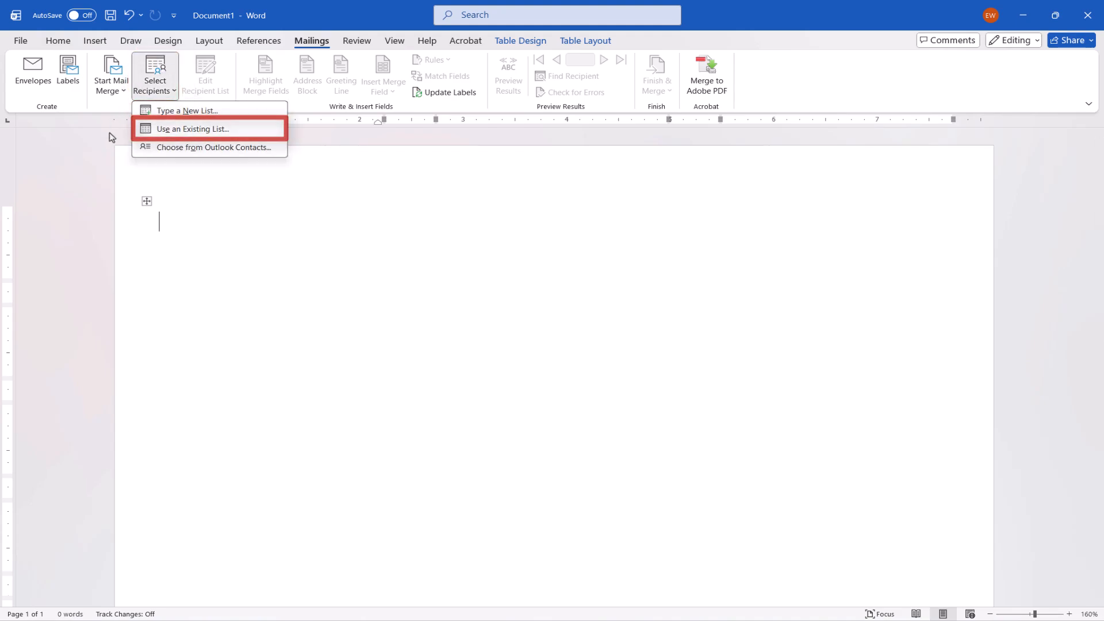
pyautogui.click(172, 129)
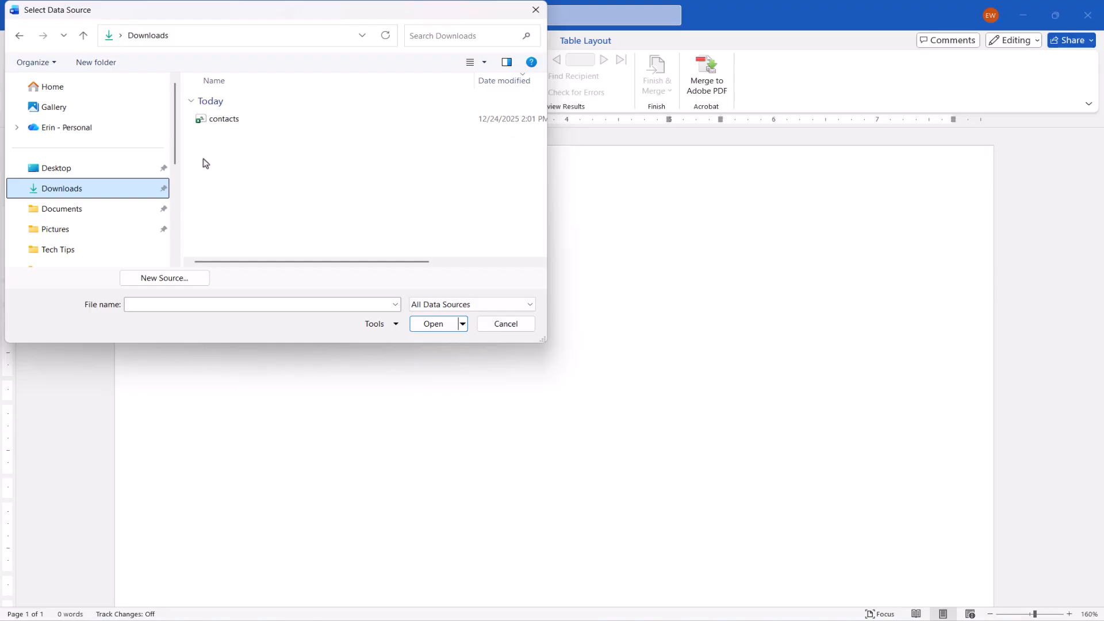
pyautogui.click(202, 122)
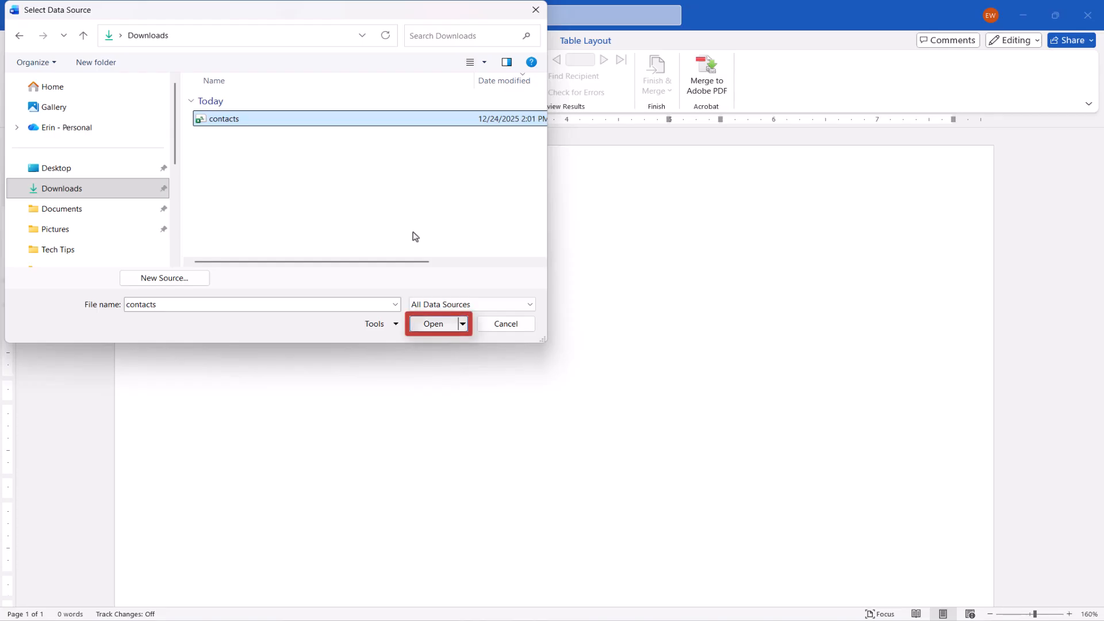
pyautogui.click(432, 324)
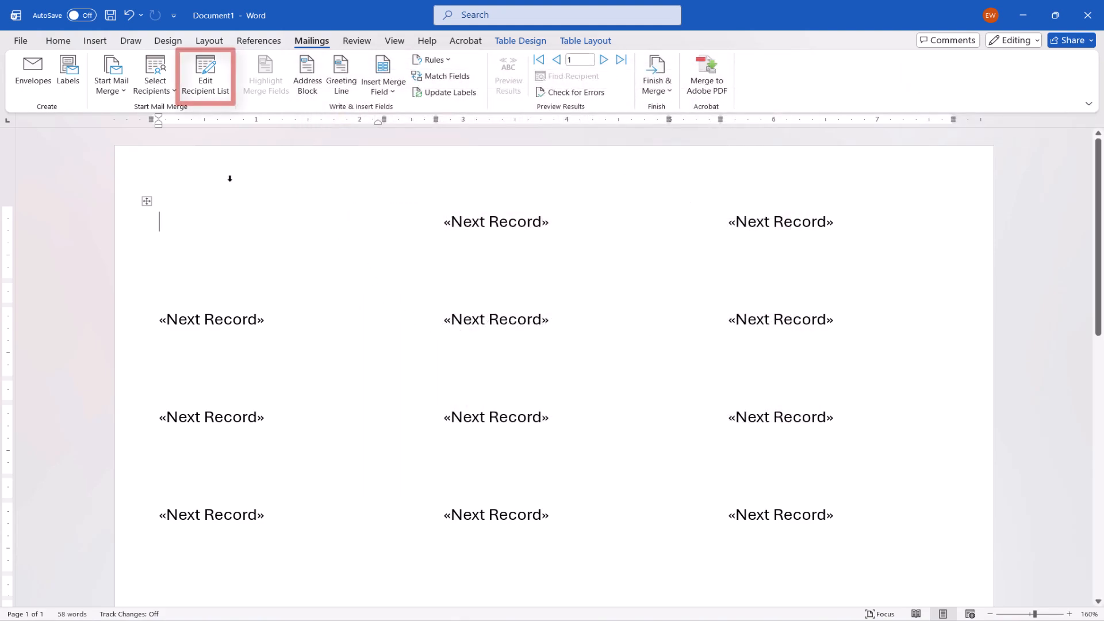
# Step: Exclude the second contact in the list from the mail merge recipients
pyautogui.click(205, 77)
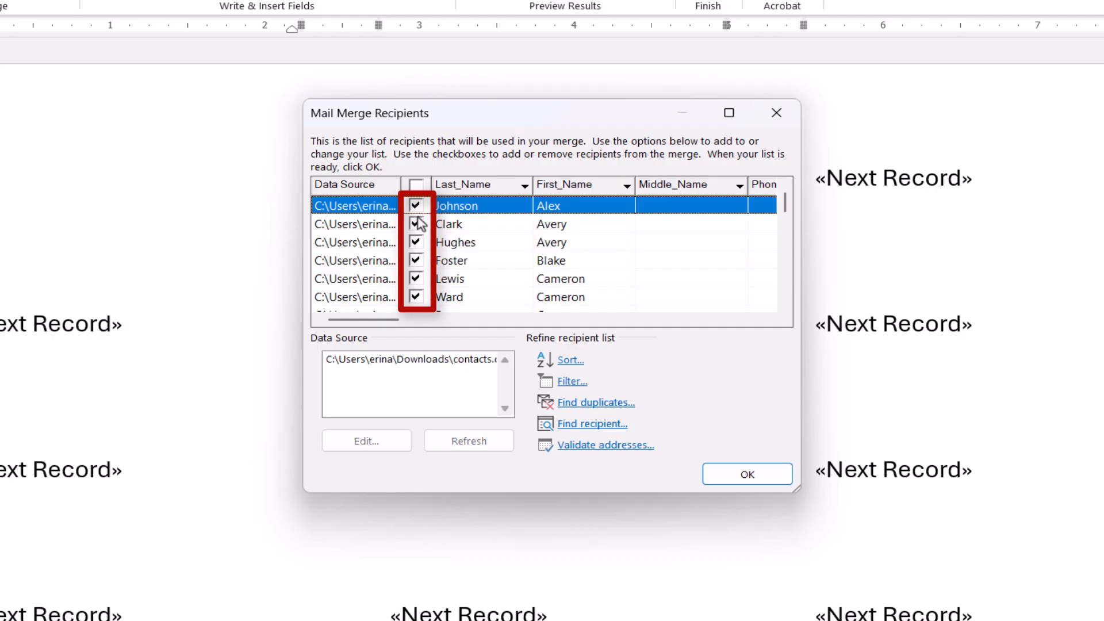
pyautogui.click(416, 225)
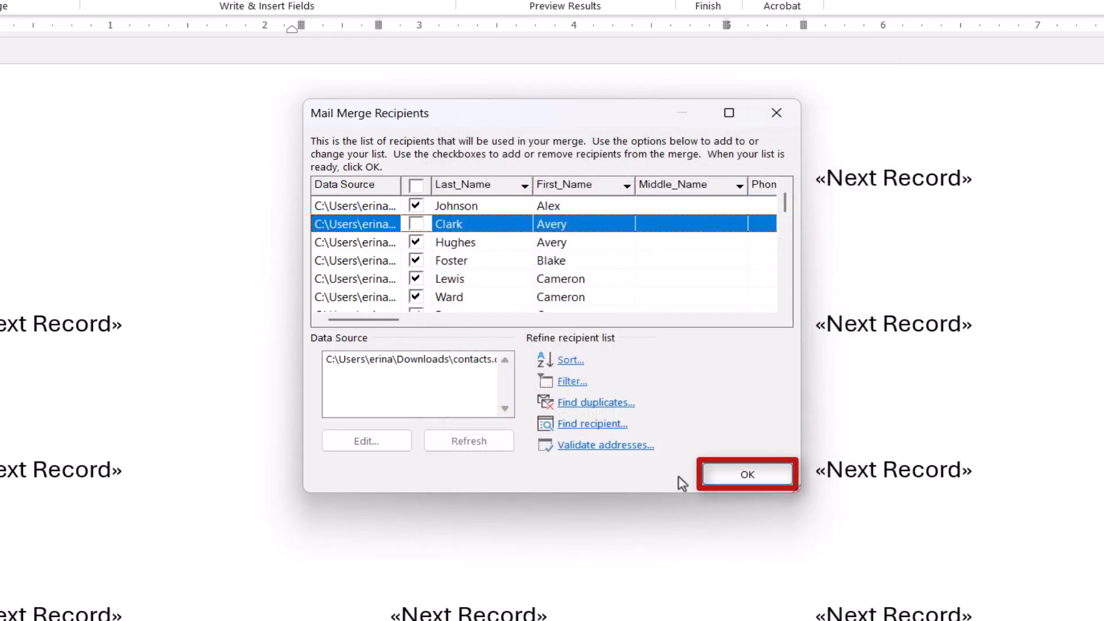
pyautogui.click(728, 476)
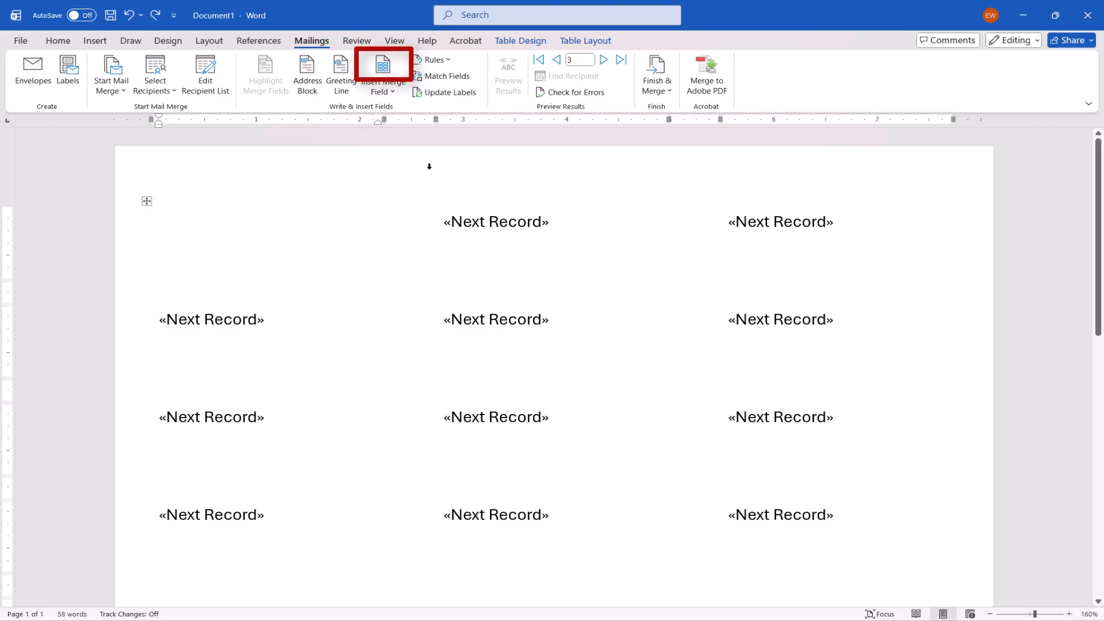
# Step: Insert the First_Name and Last_Name merge fields into the first label
pyautogui.click(383, 64)
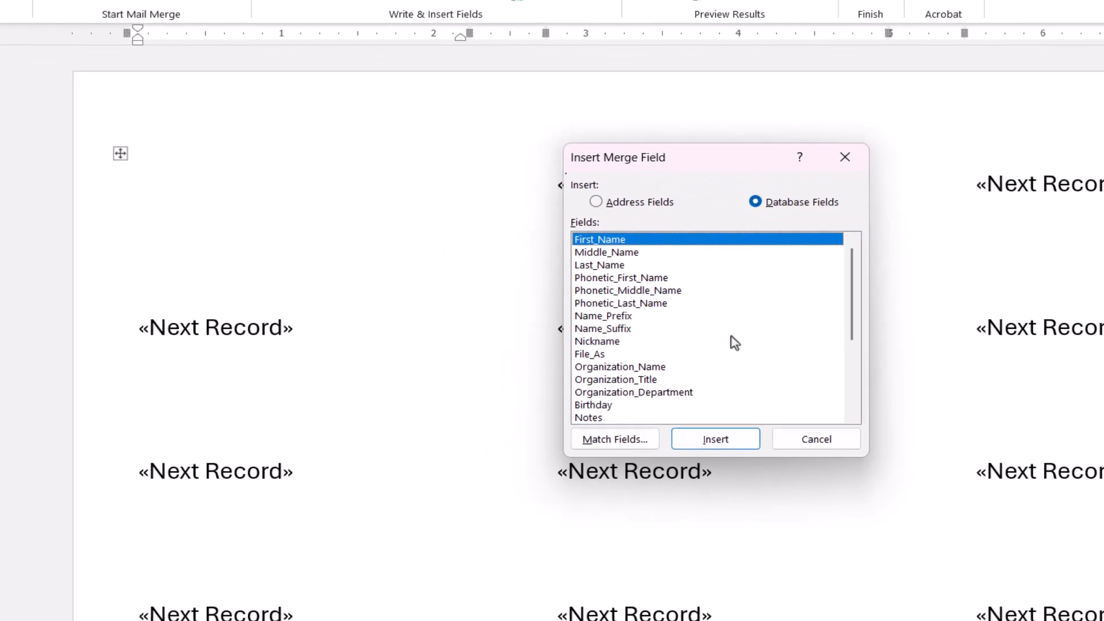
pyautogui.click(731, 442)
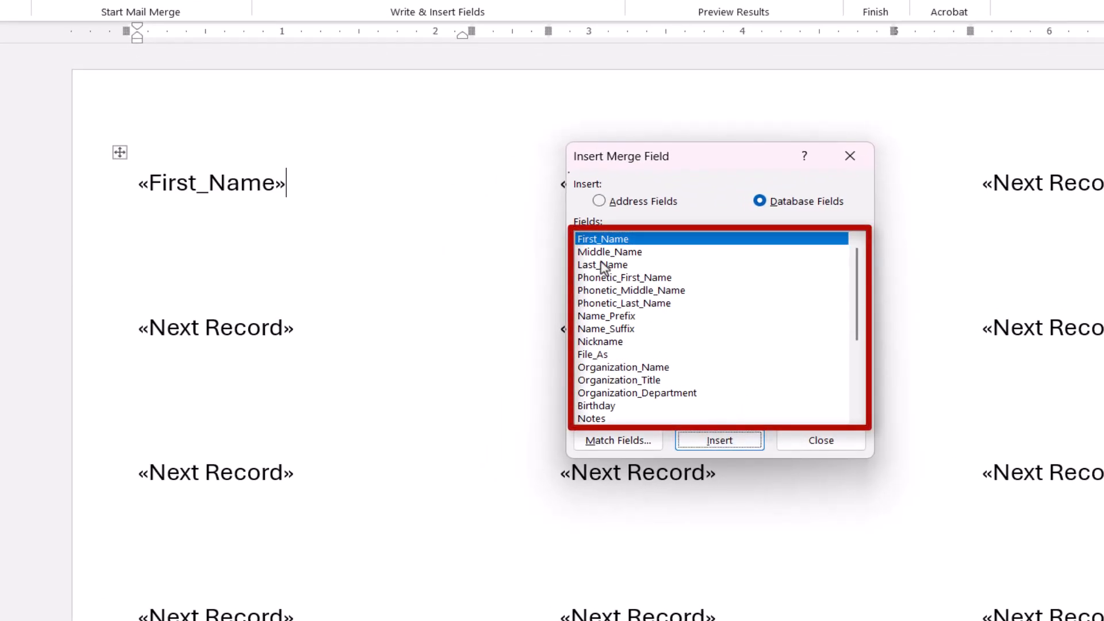
pyautogui.click(603, 265)
pyautogui.click(722, 441)
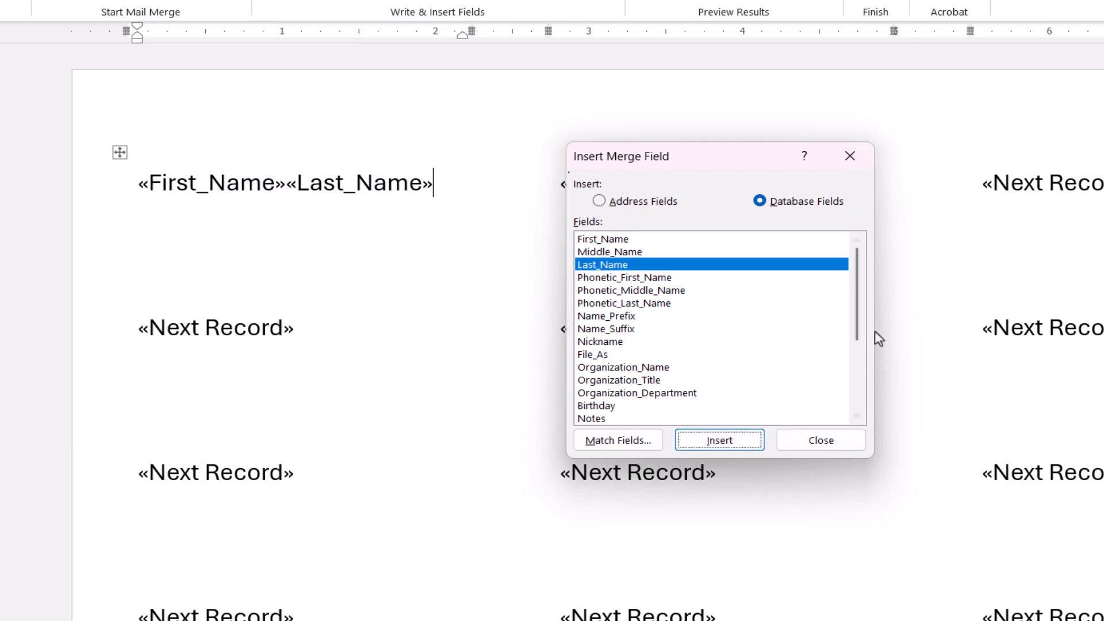
# Step: Add the Address 1 Street, PO_Box, City, Region and Postal_Code merge fields after the name in the first label
pyautogui.moveTo(860, 328); pyautogui.dragTo(856, 387)
pyautogui.click(654, 371)
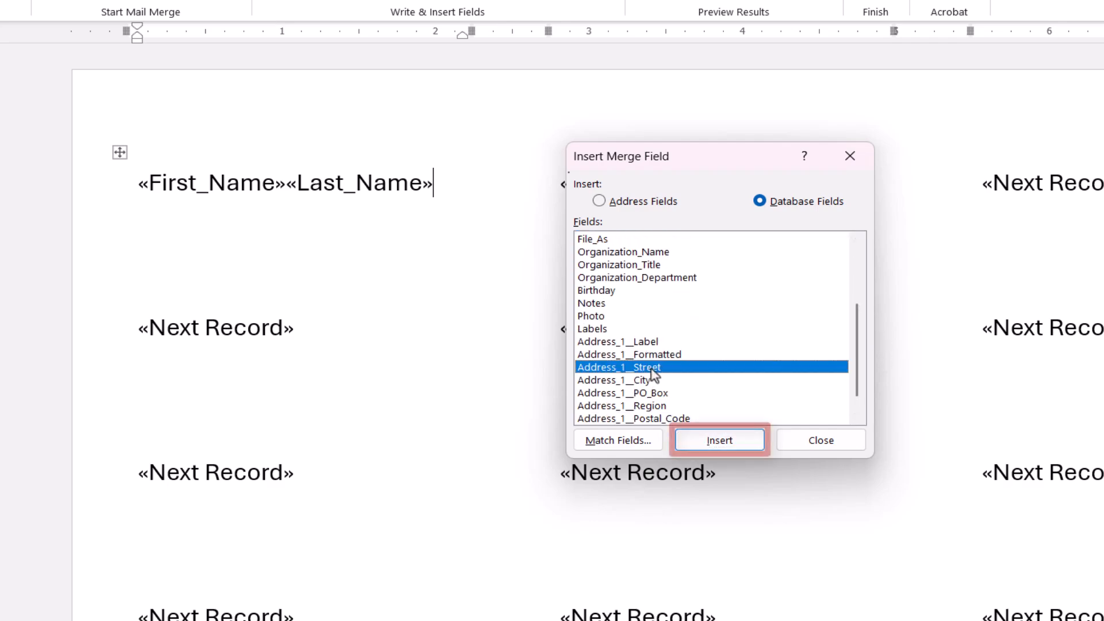
pyautogui.click(698, 442)
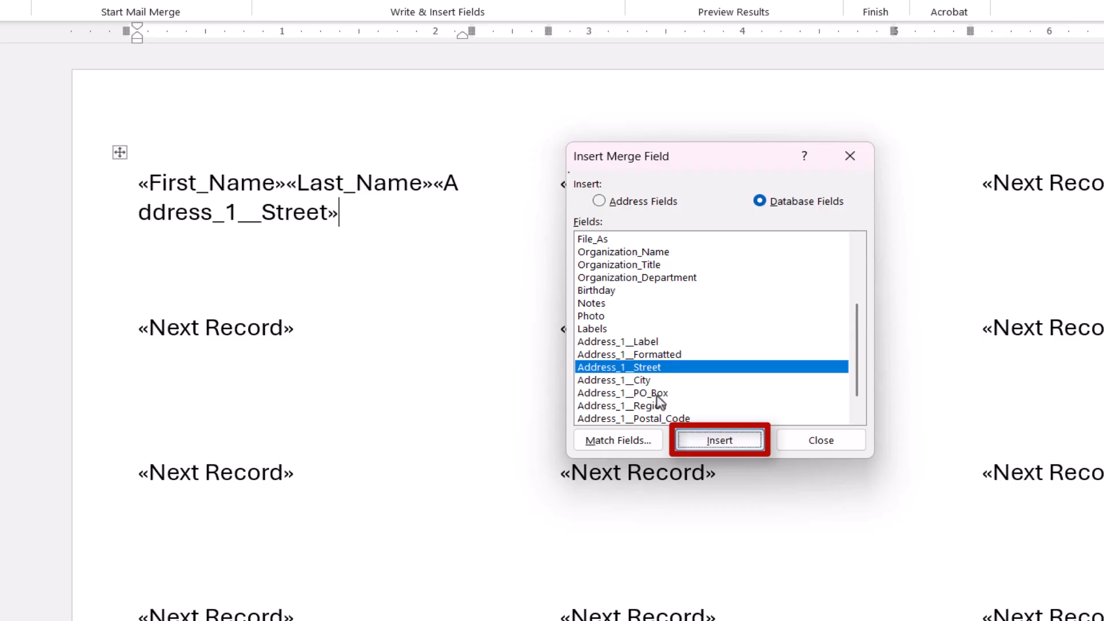
pyautogui.click(654, 391)
pyautogui.click(698, 439)
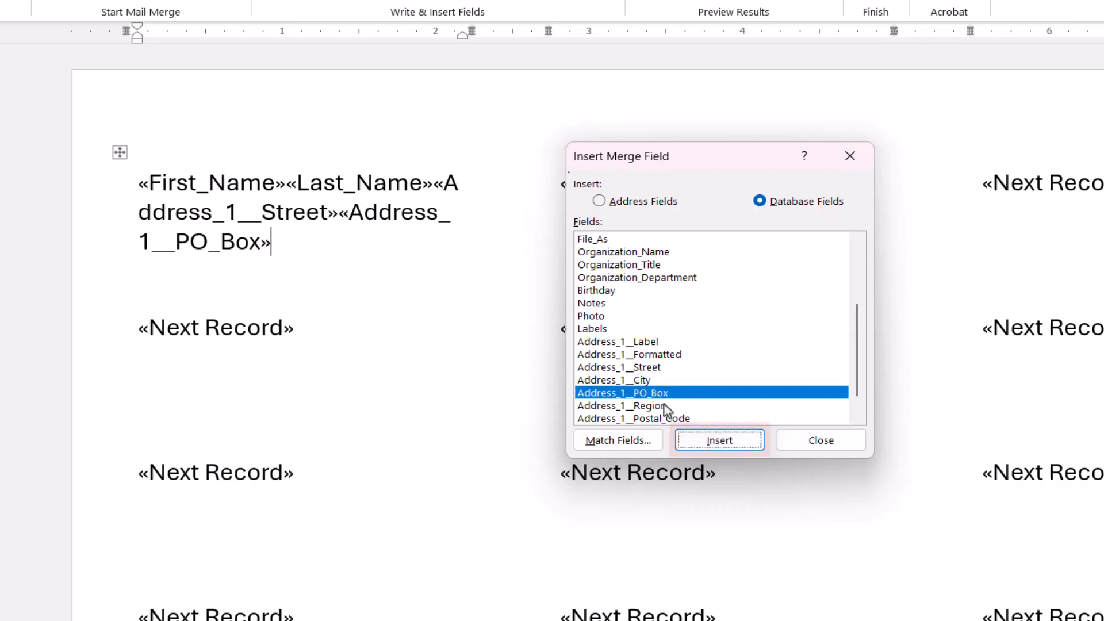
pyautogui.click(641, 382)
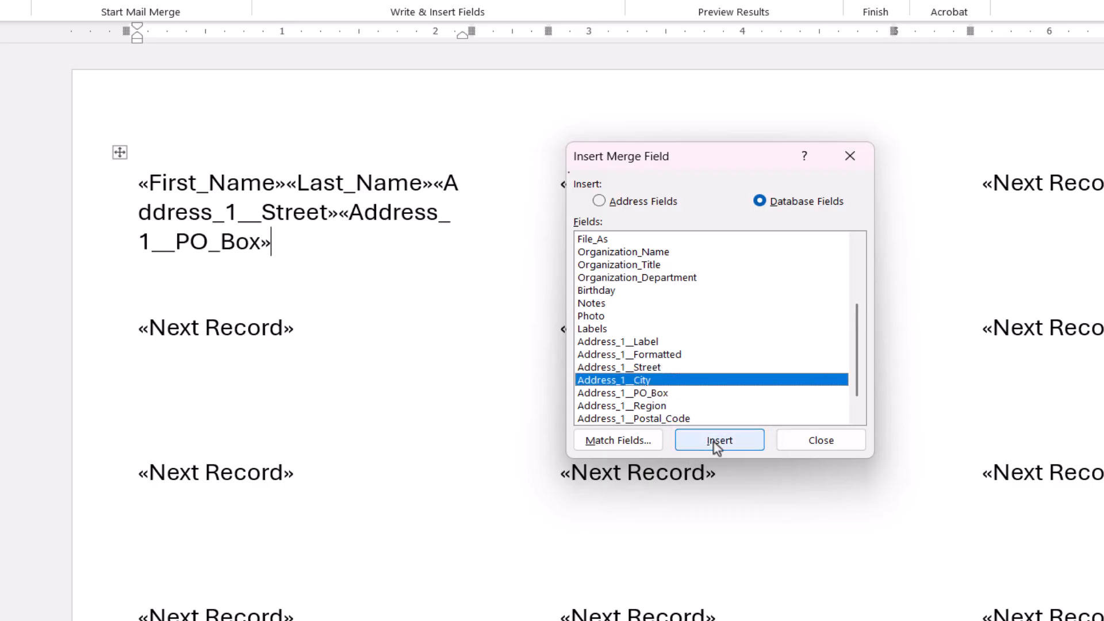
pyautogui.click(716, 447)
pyautogui.click(655, 407)
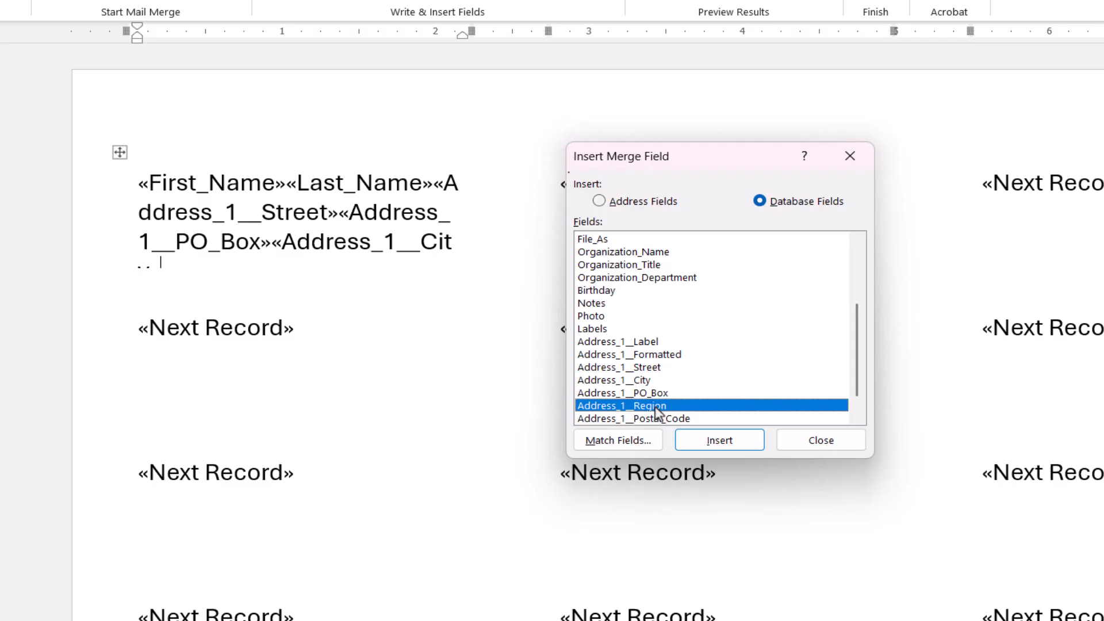
pyautogui.click(698, 444)
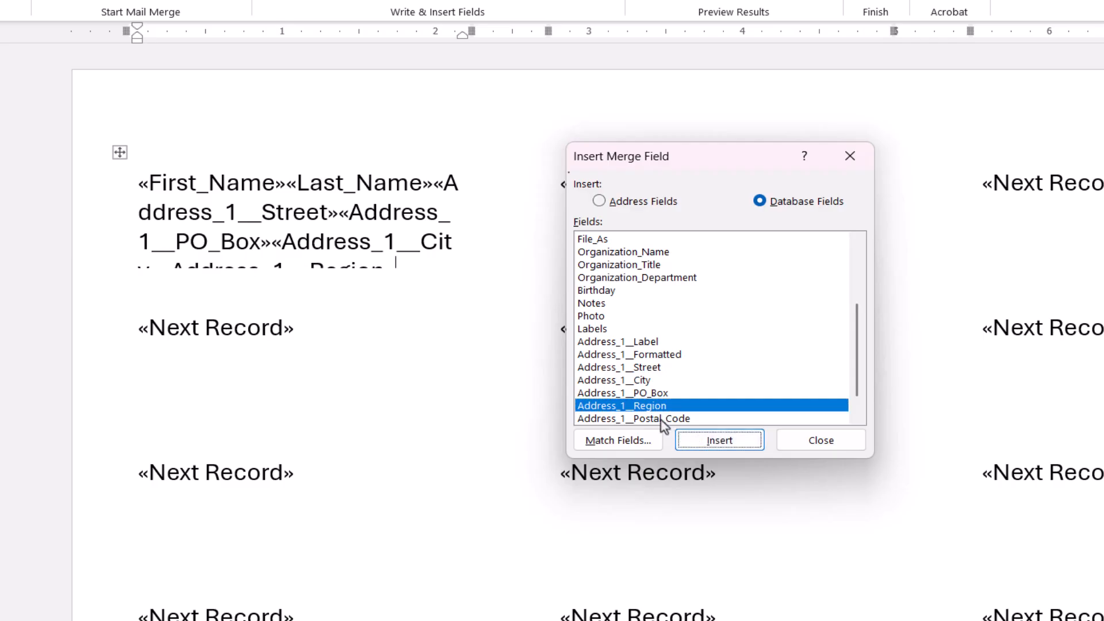
pyautogui.click(661, 419)
pyautogui.click(706, 443)
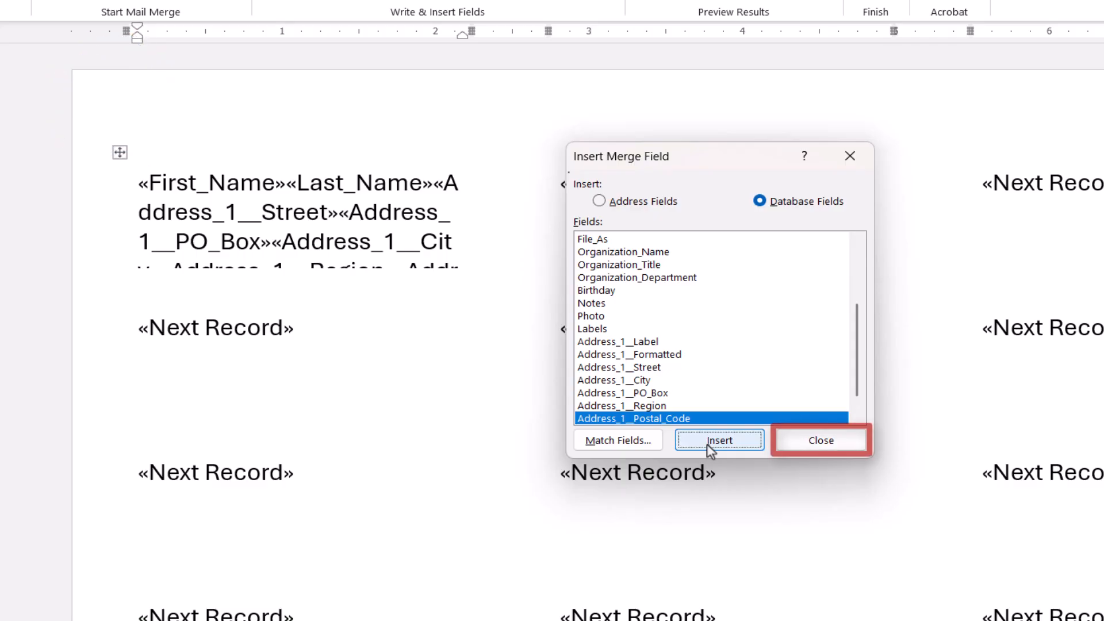
pyautogui.click(803, 444)
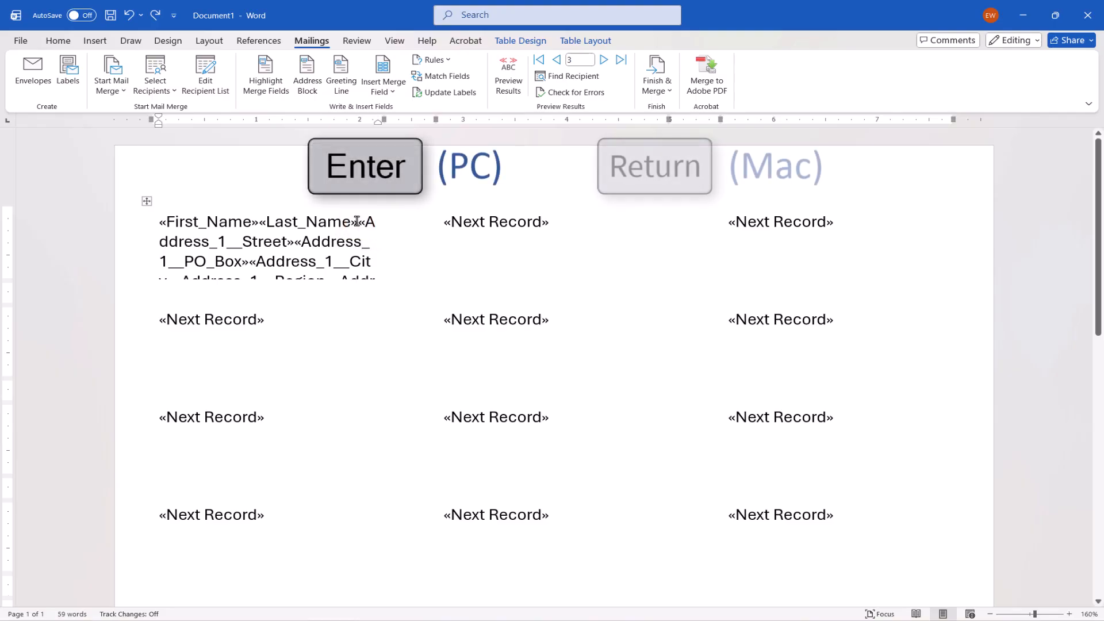
# Step: Put the street and city fields on new lines in the first label and increase the height of its row
pyautogui.press('Return')
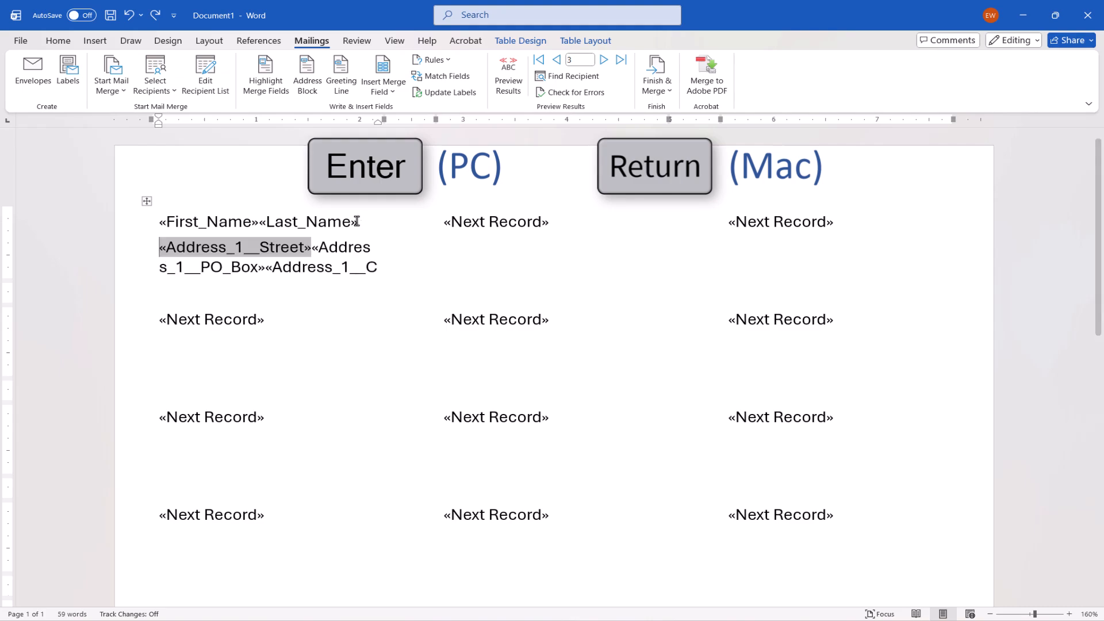
pyautogui.click(265, 269)
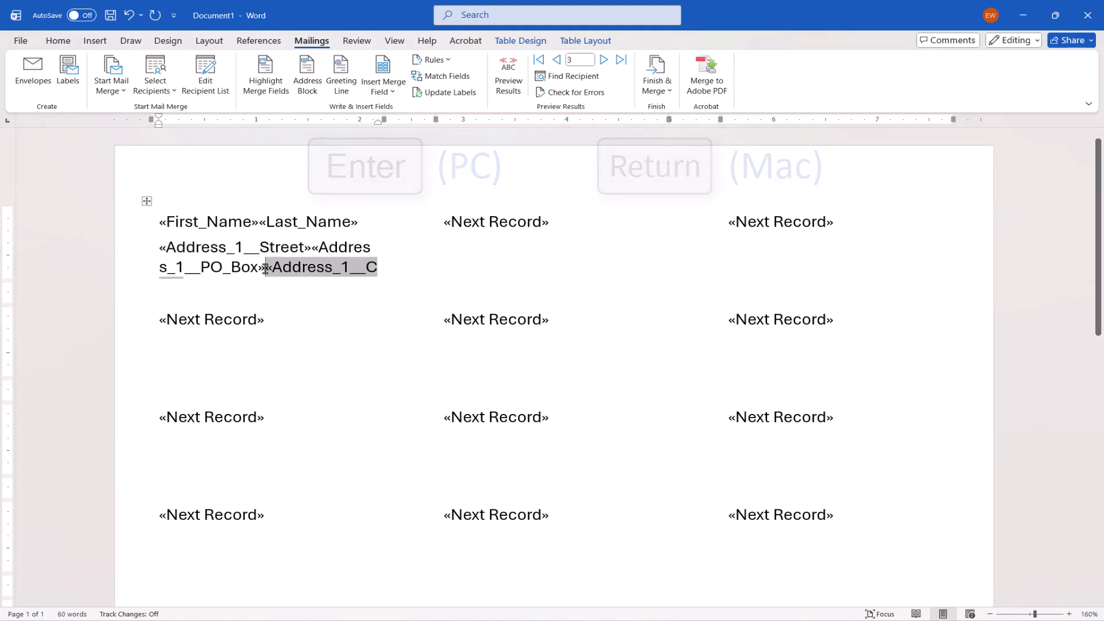
pyautogui.press('Return')
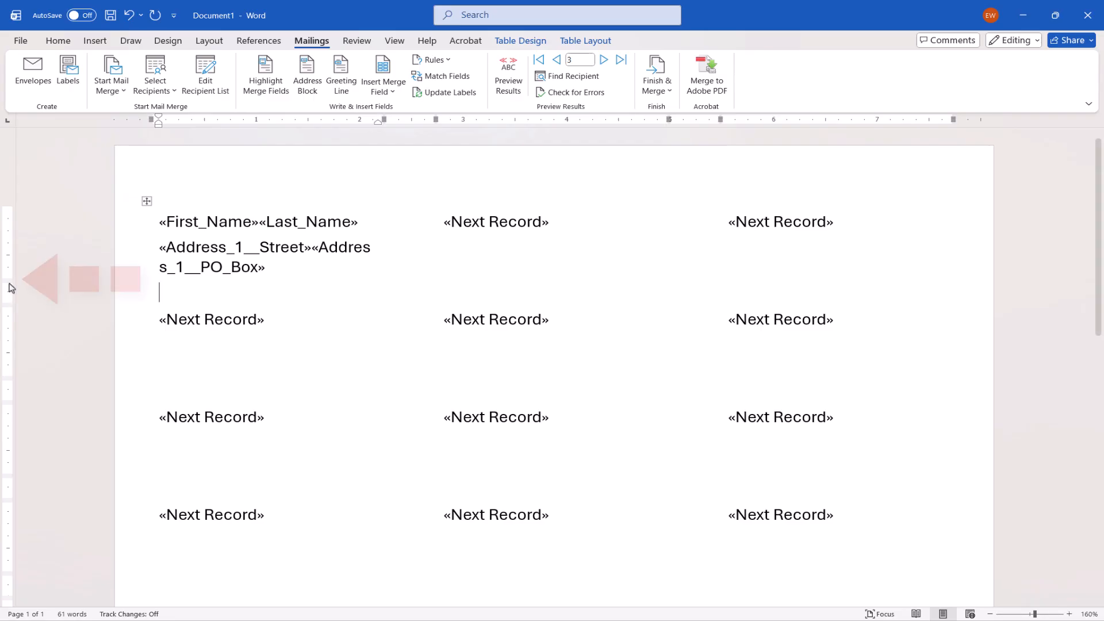
pyautogui.moveTo(8, 280); pyautogui.dragTo(1, 375)
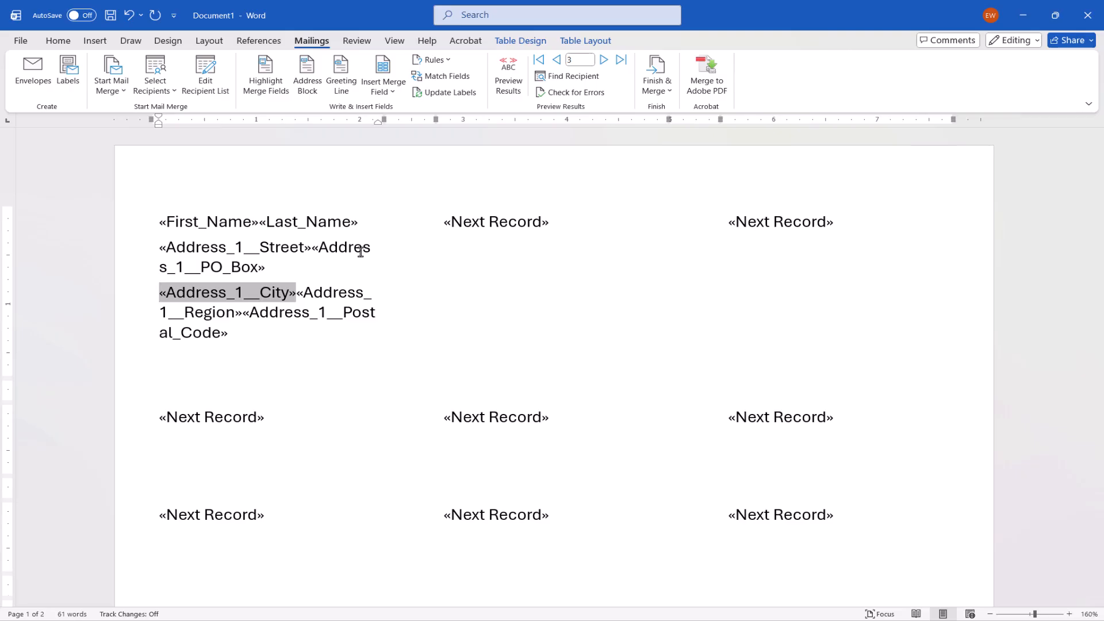
# Step: Separate the first label's name and city-line fields with spaces, add a comma after the city, and shrink its row back to the other rows' height
pyautogui.click(259, 219)
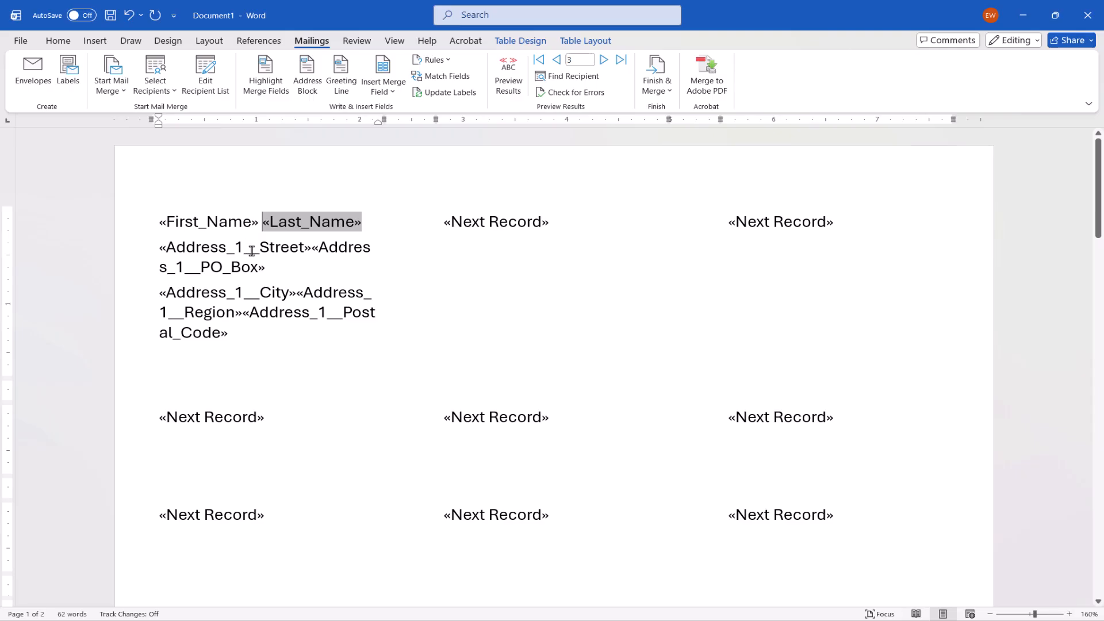
pyautogui.click(295, 295)
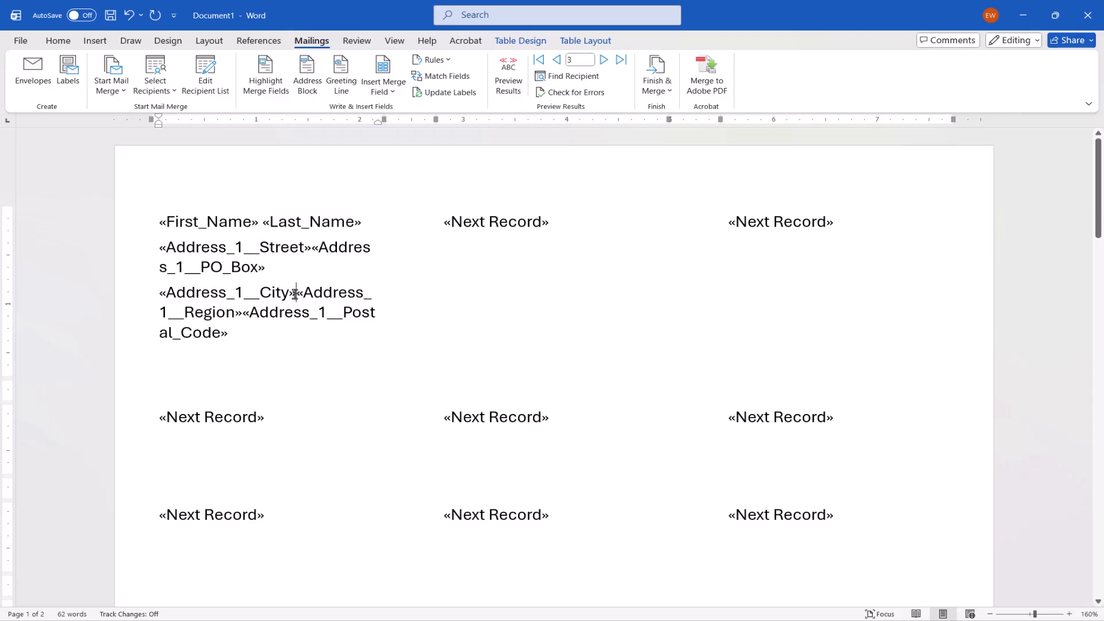
pyautogui.write(',')
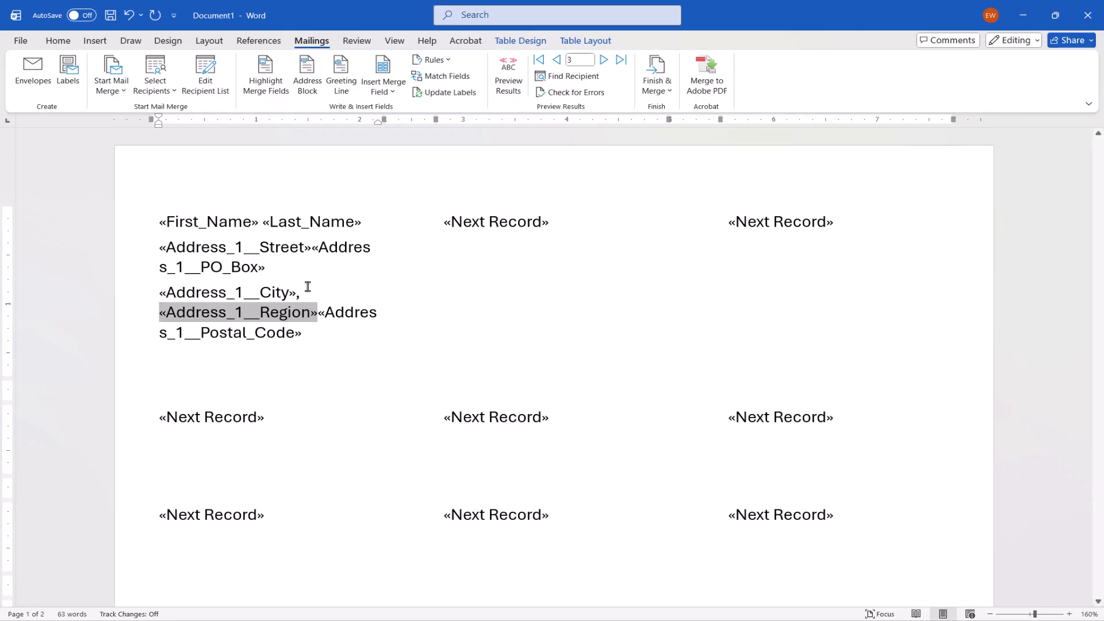
pyautogui.click(317, 312)
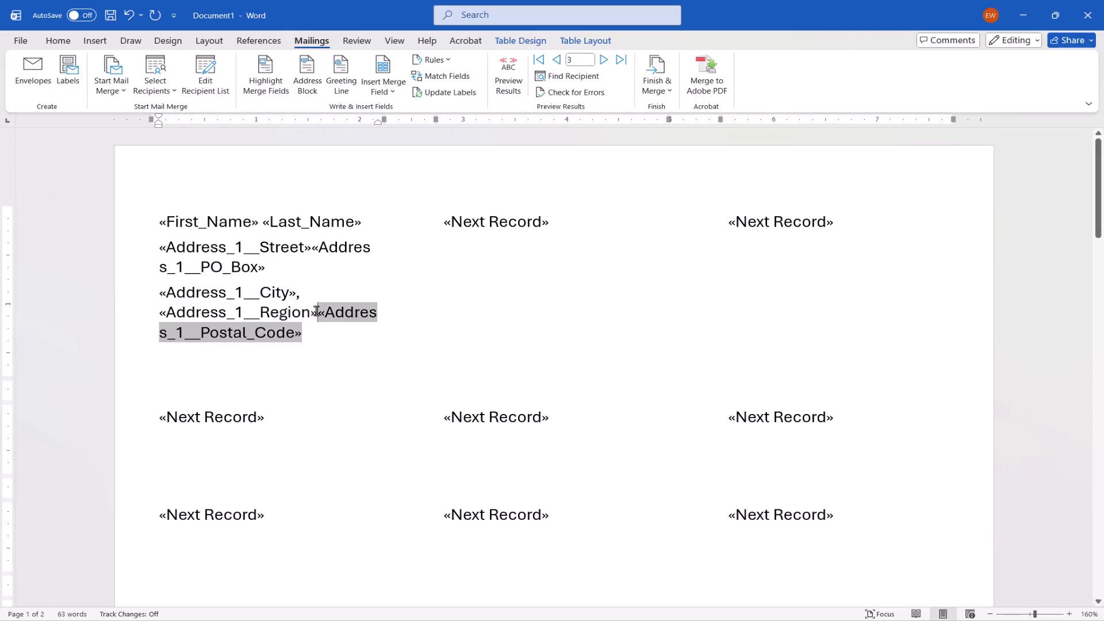
pyautogui.hotkey('shift', 'Return')
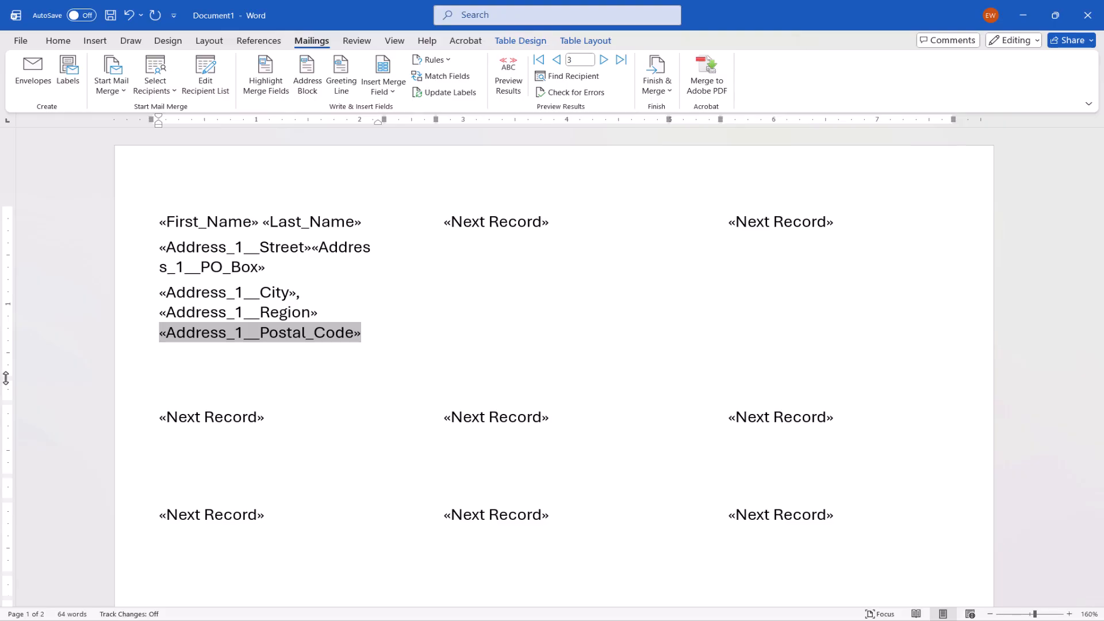
pyautogui.moveTo(6, 377); pyautogui.dragTo(24, 279)
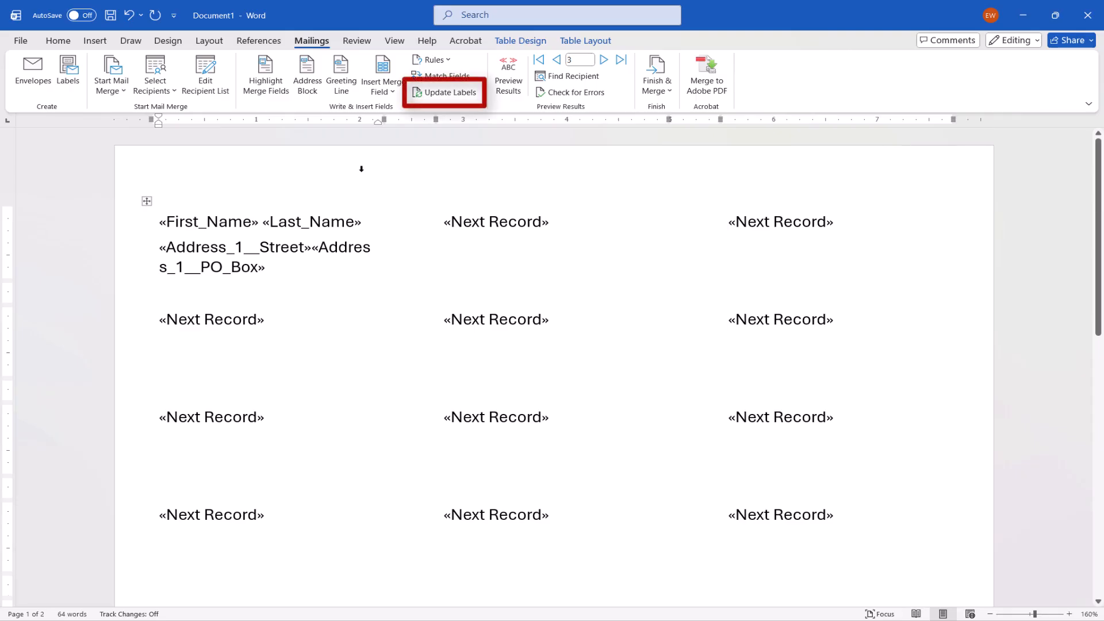
# Step: Update all labels to match the first one and briefly preview the merged results before returning to the merge fields
pyautogui.click(454, 95)
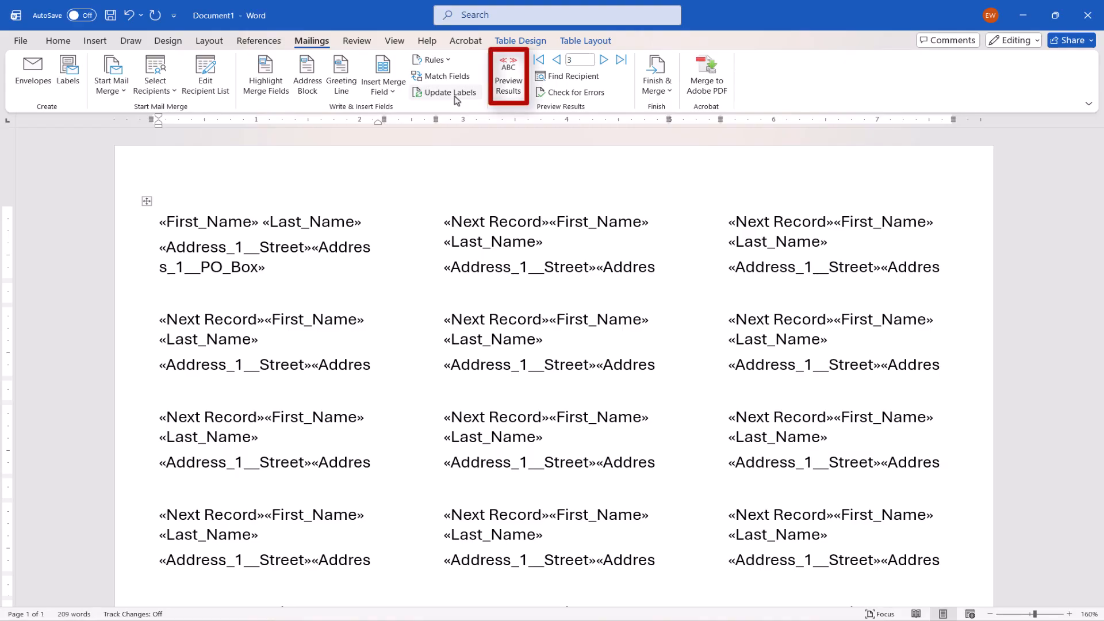
pyautogui.click(500, 90)
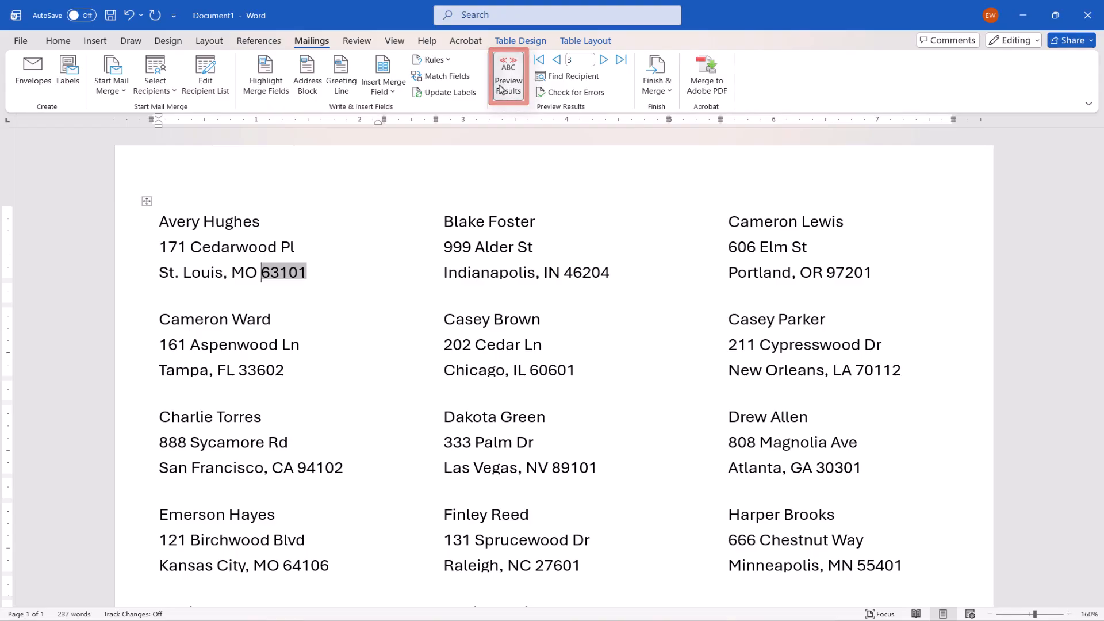
pyautogui.click(500, 89)
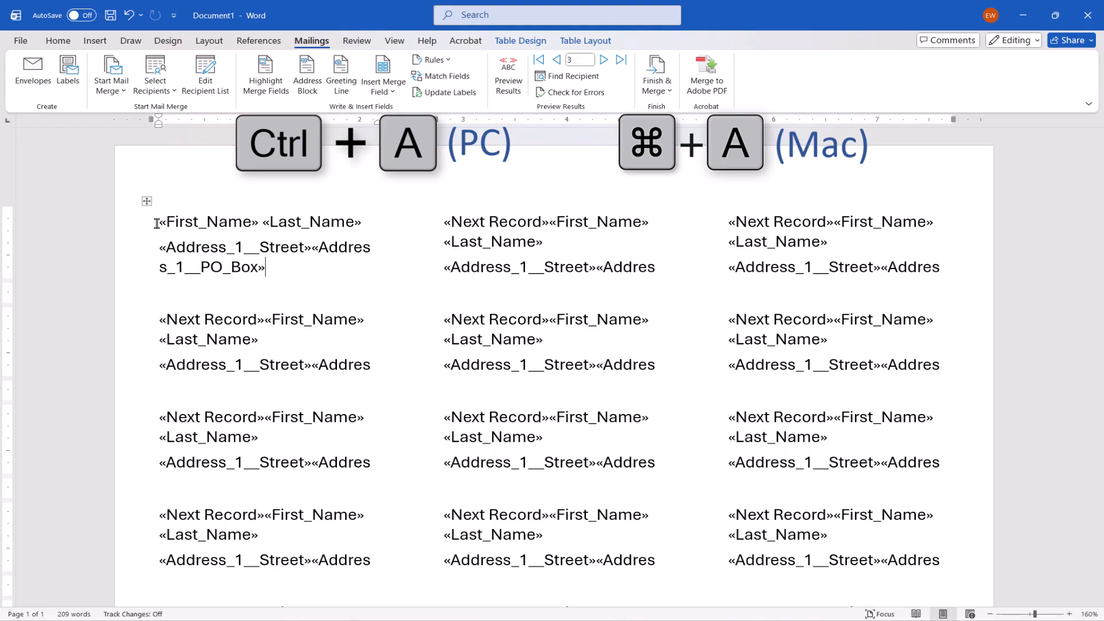
# Step: Remove the space between same-style paragraphs in all labels and set their inside indentation to 0.3"
pyautogui.hotkey('ctrl', 'a')
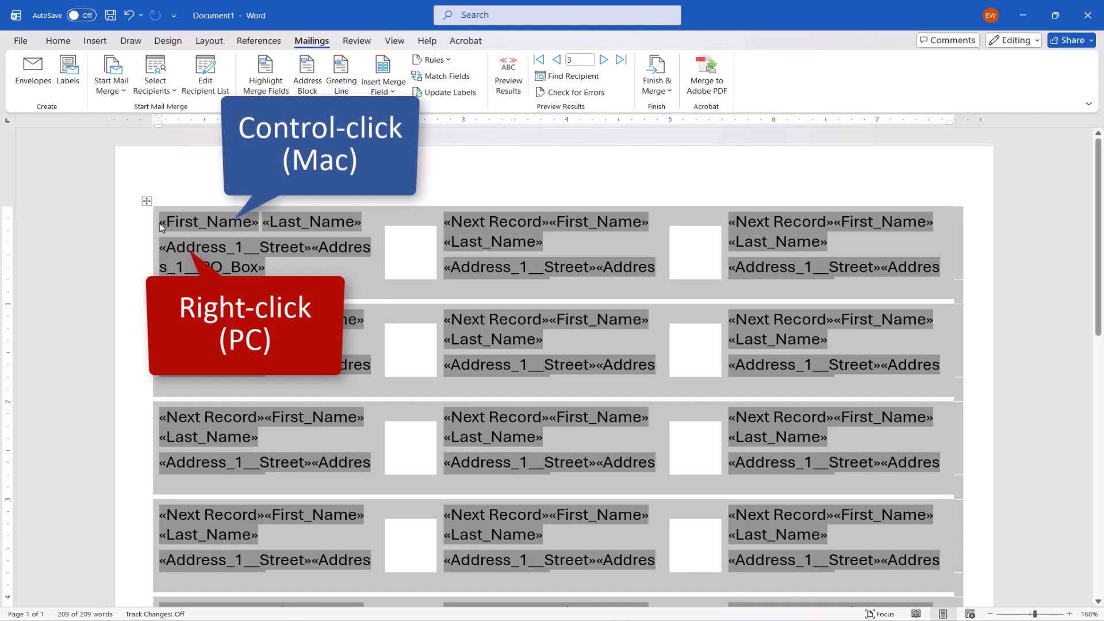
pyautogui.rightClick(186, 225)
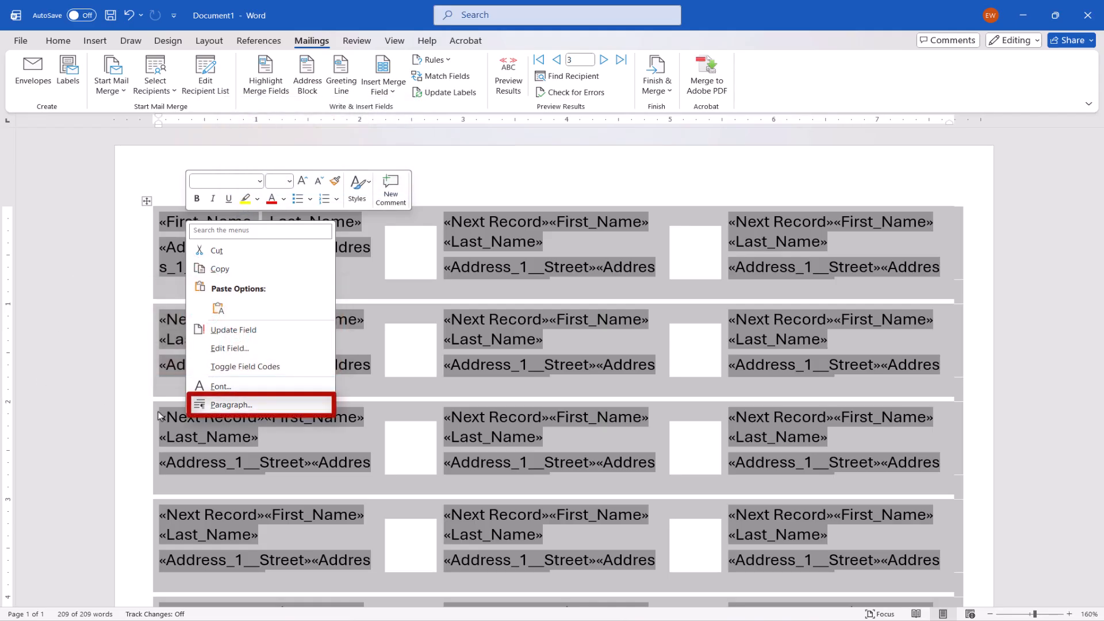
pyautogui.click(203, 405)
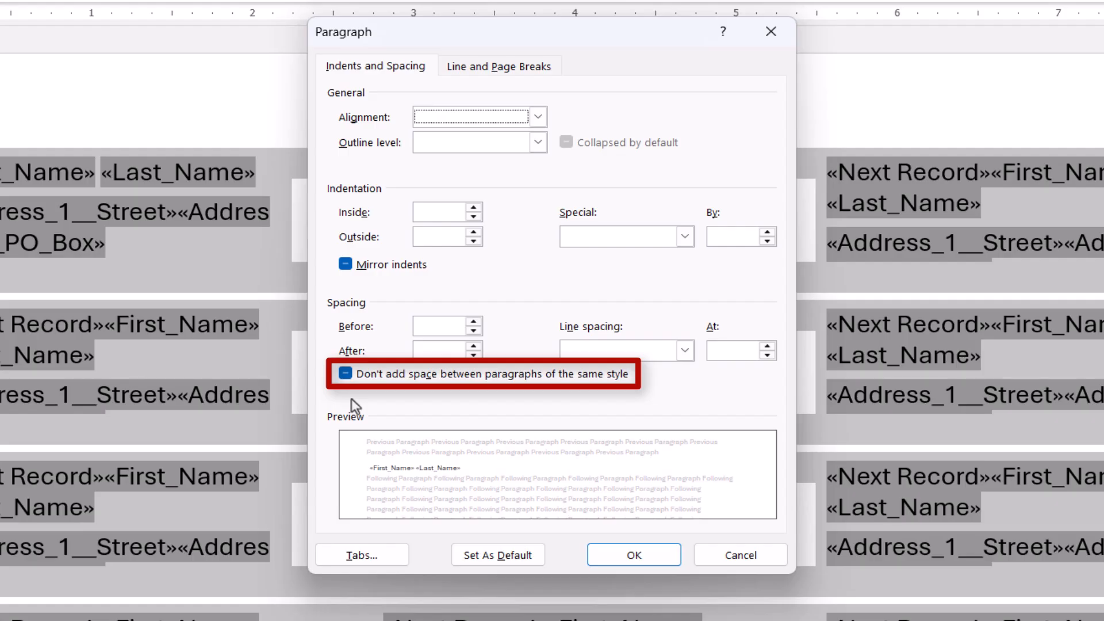
pyautogui.click(341, 376)
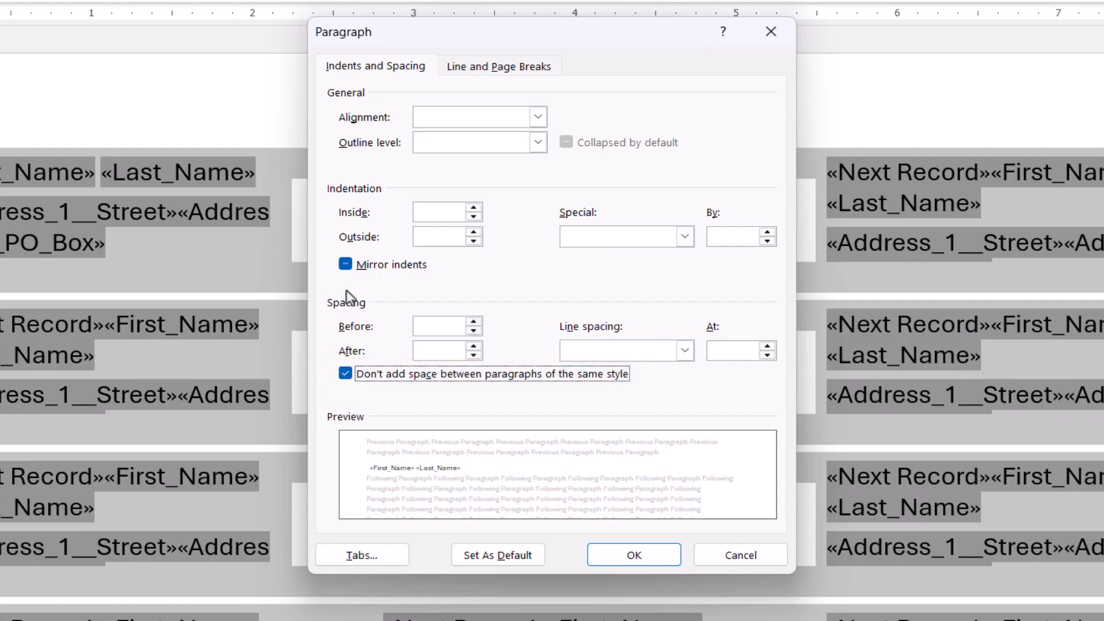
pyautogui.click(477, 209)
pyautogui.click(477, 209)
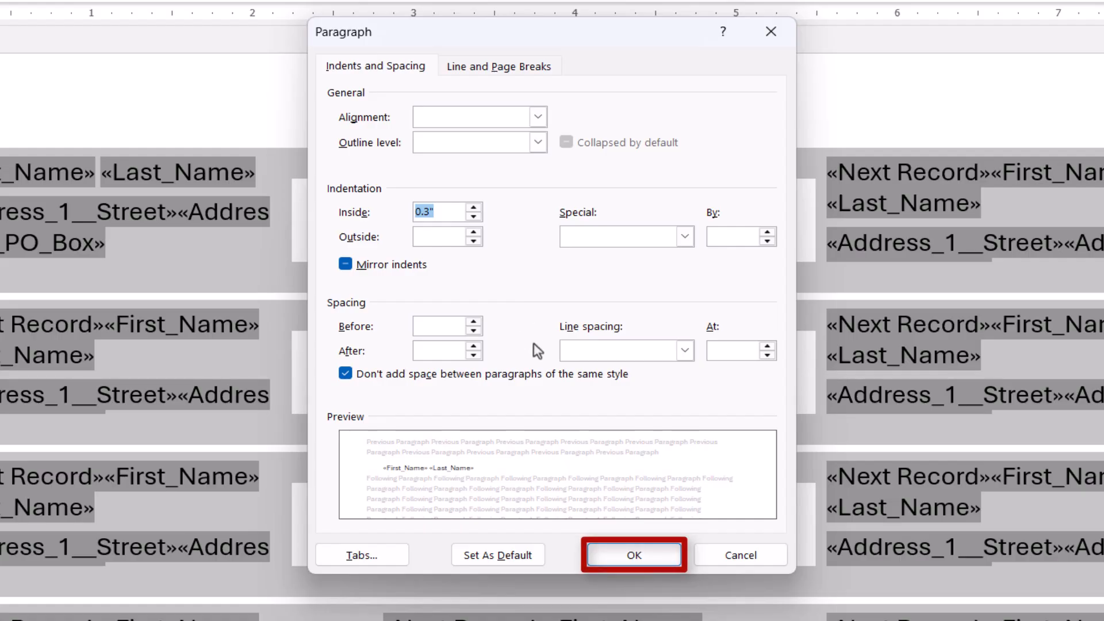
pyautogui.click(605, 553)
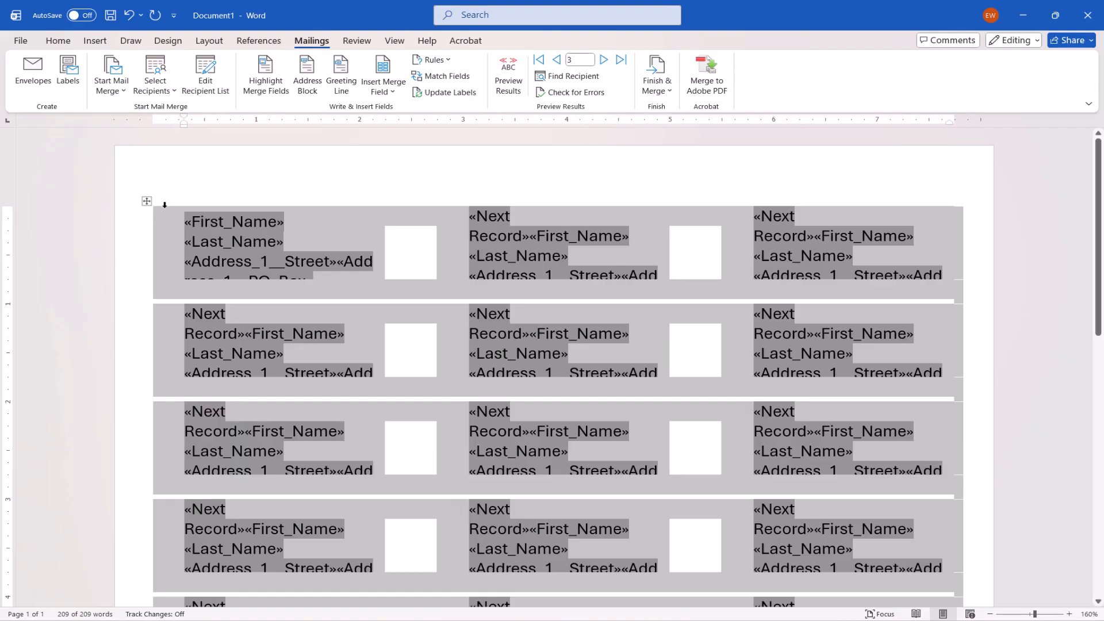
# Step: Allow same-style paragraph spacing for the first label's name line, set 12 pt before it, and apply this to all labels
pyautogui.click(183, 228)
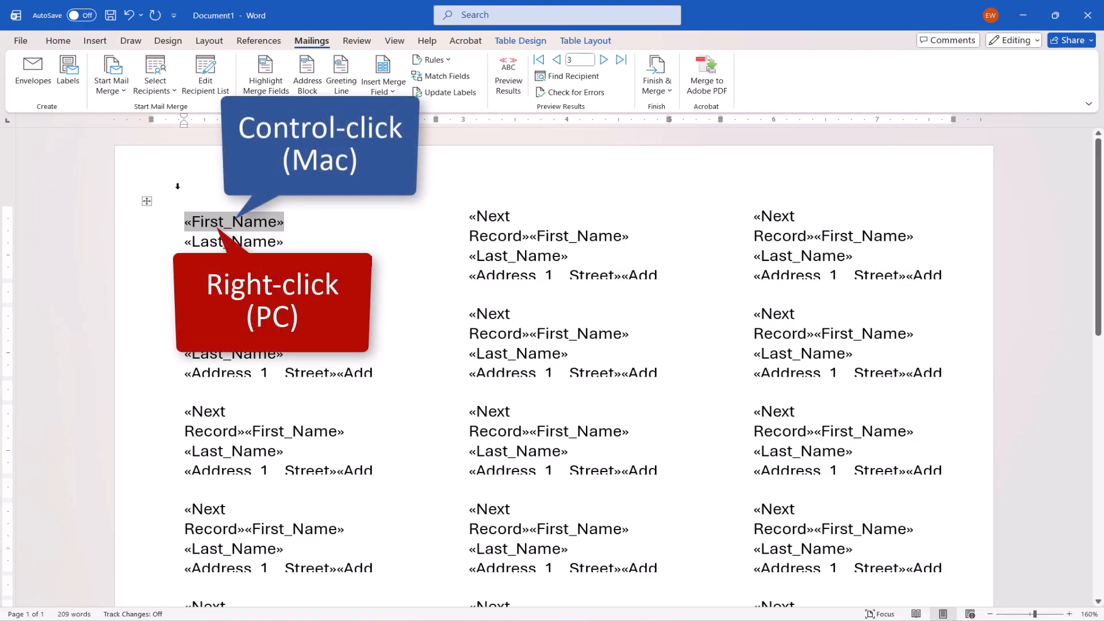
pyautogui.rightClick(203, 226)
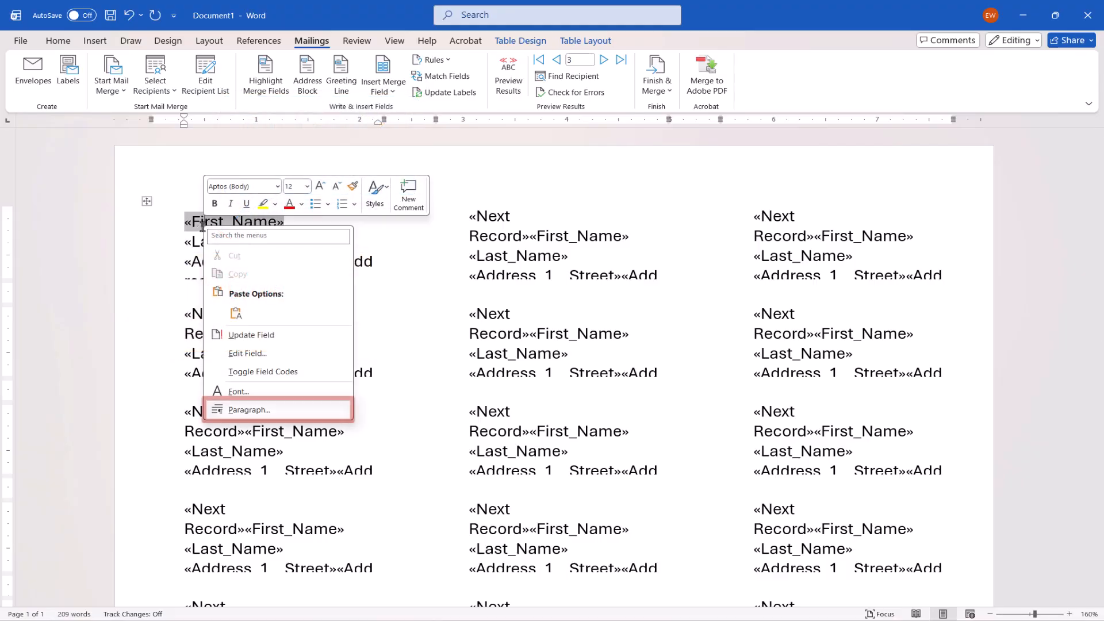
pyautogui.click(218, 410)
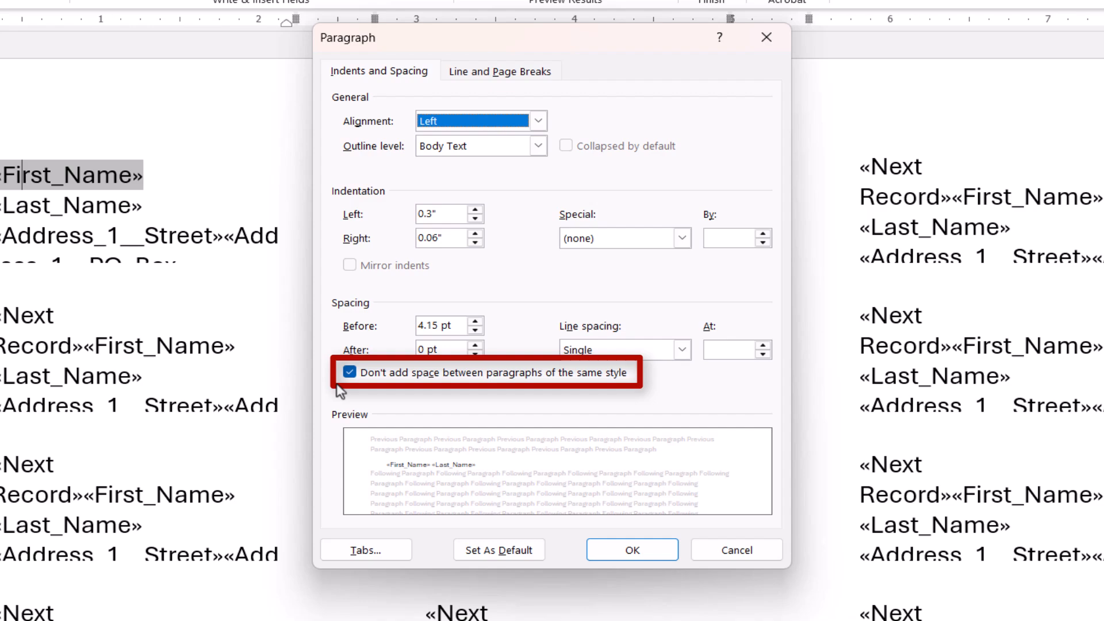
pyautogui.click(348, 372)
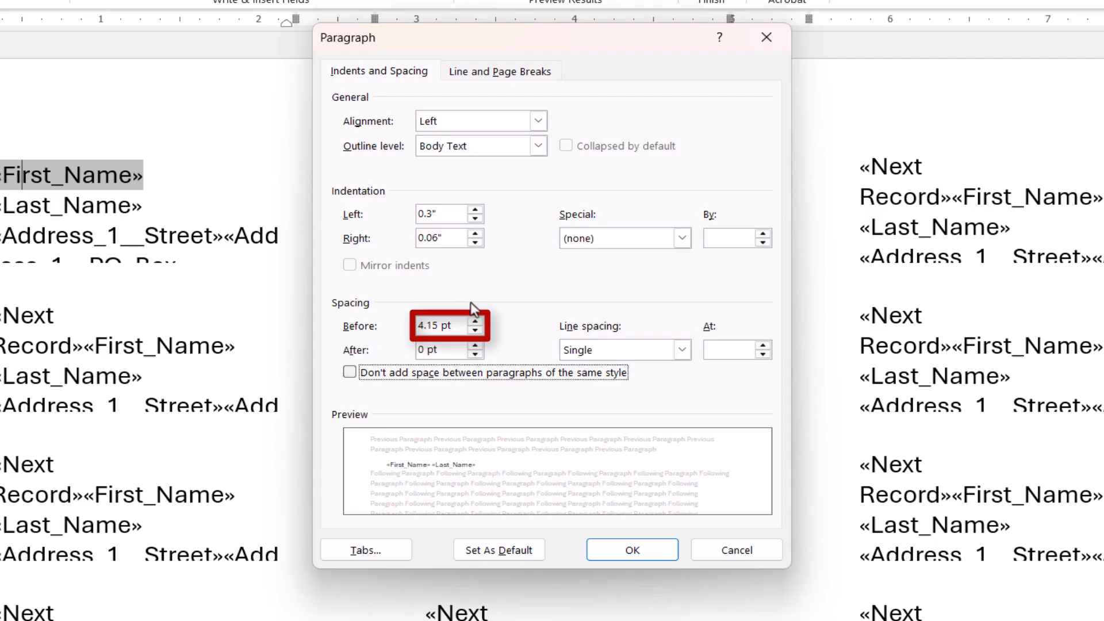
pyautogui.click(474, 322)
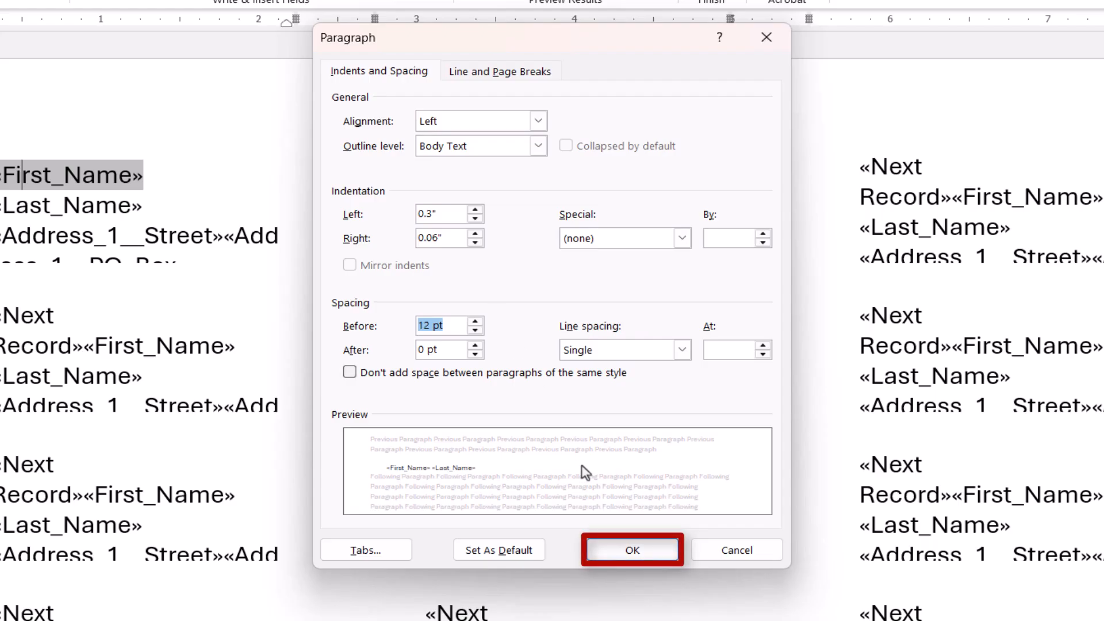
pyautogui.click(600, 553)
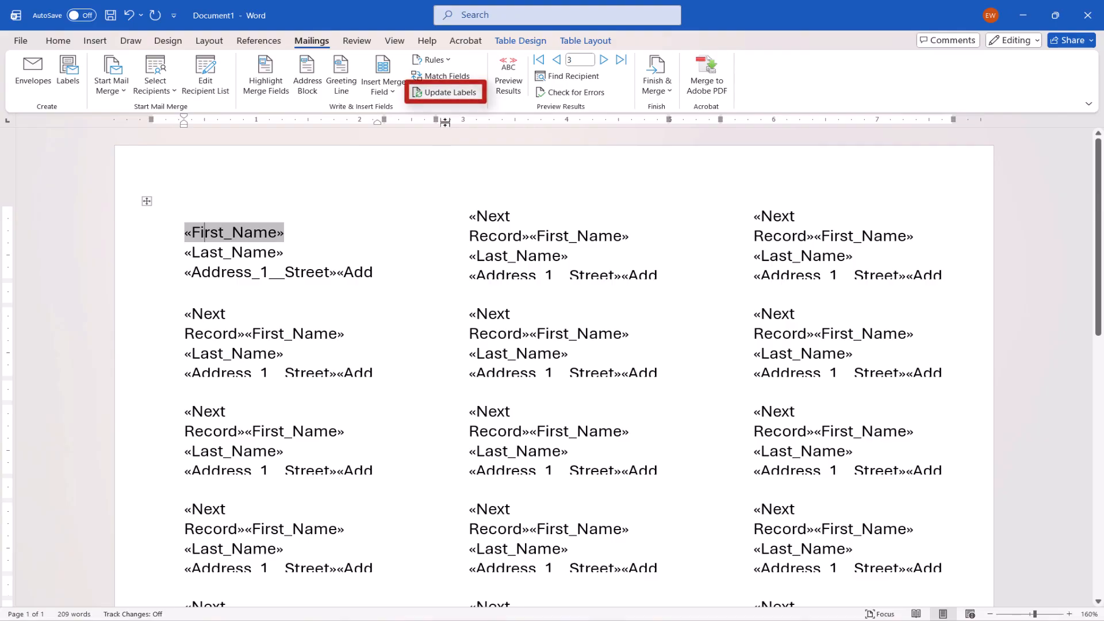
pyautogui.click(456, 94)
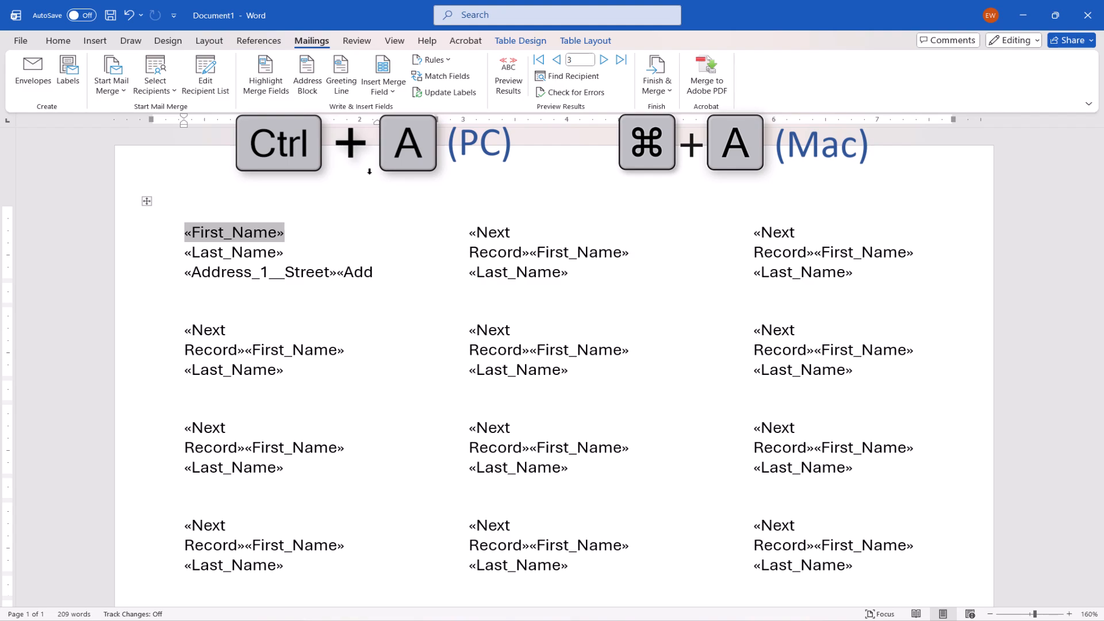
# Step: Format the text of all labels in Times New Roman, size 12, with the dark teal theme color
pyautogui.hotkey('ctrl', 'a')
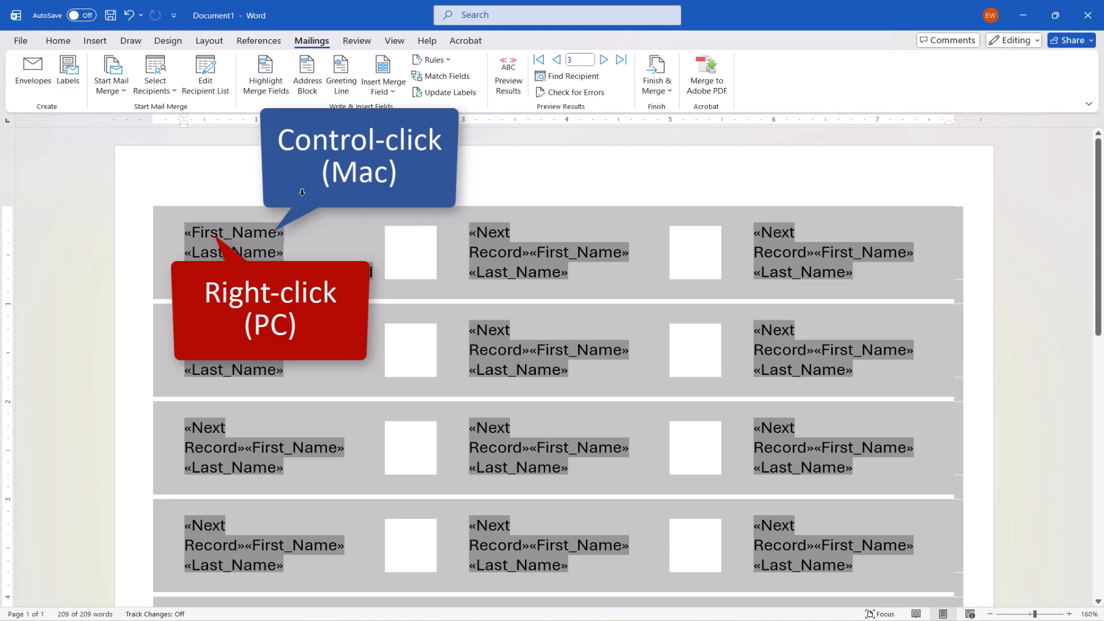
pyautogui.rightClick(253, 237)
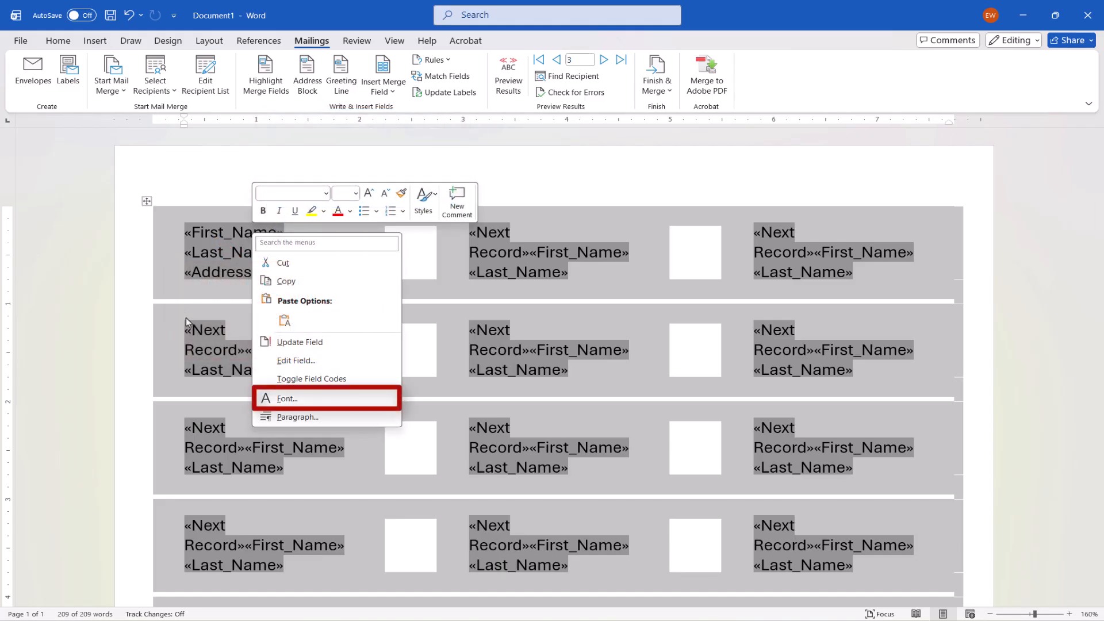
pyautogui.click(291, 399)
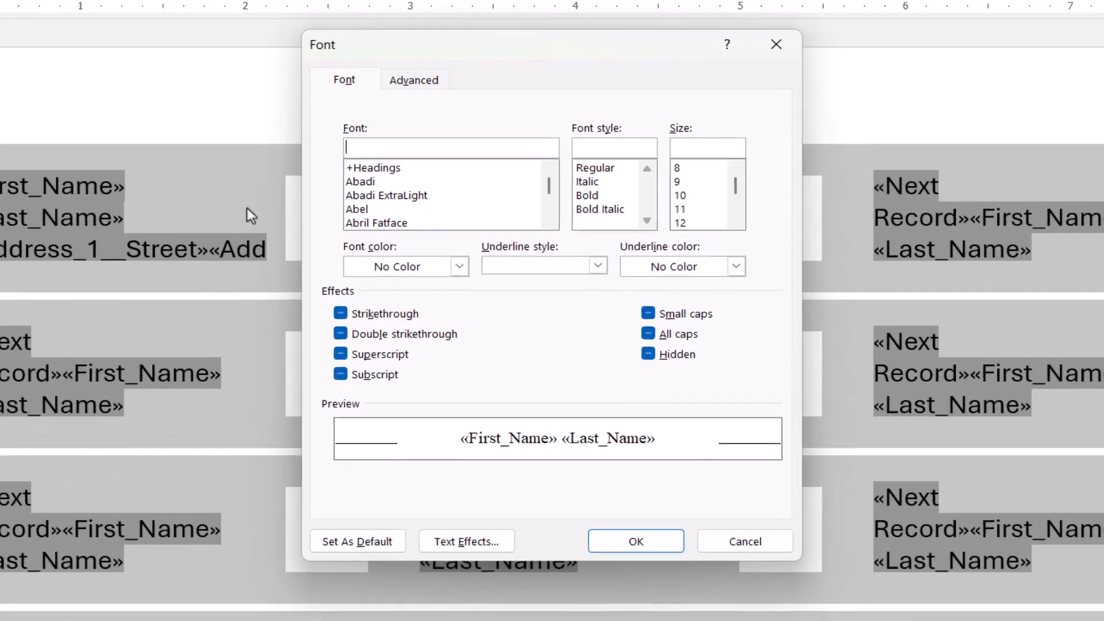
pyautogui.write('time')
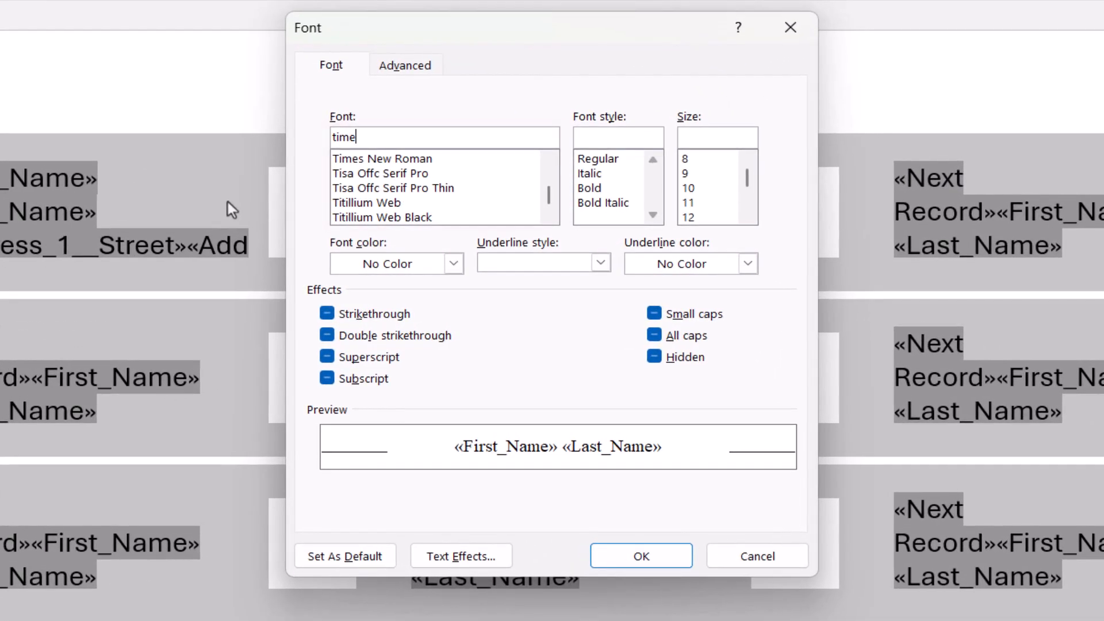
pyautogui.click(351, 160)
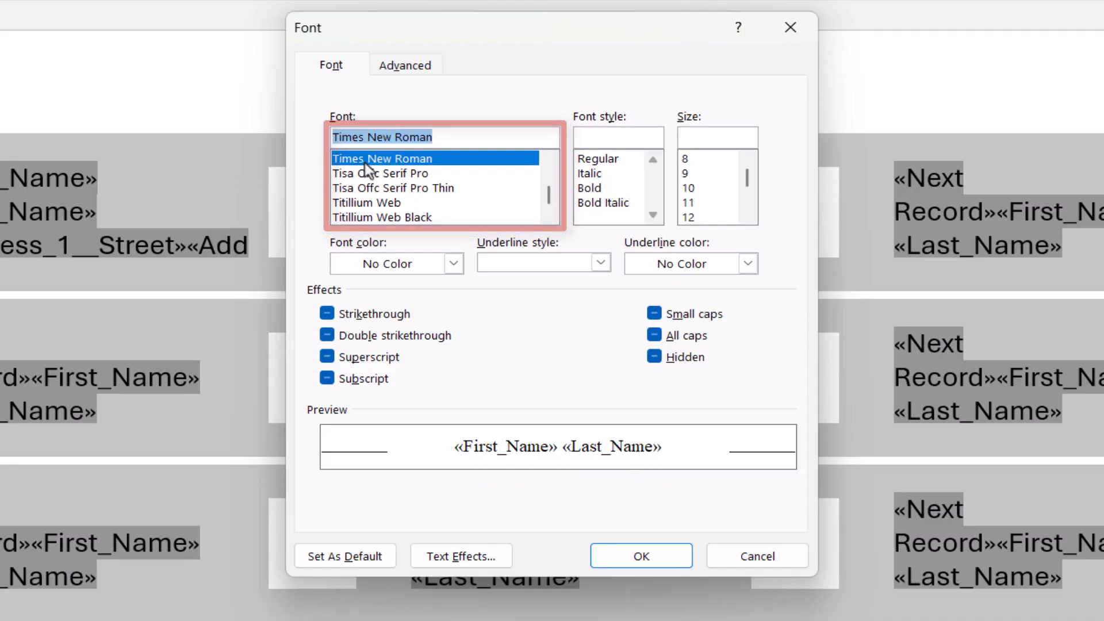
pyautogui.click(690, 218)
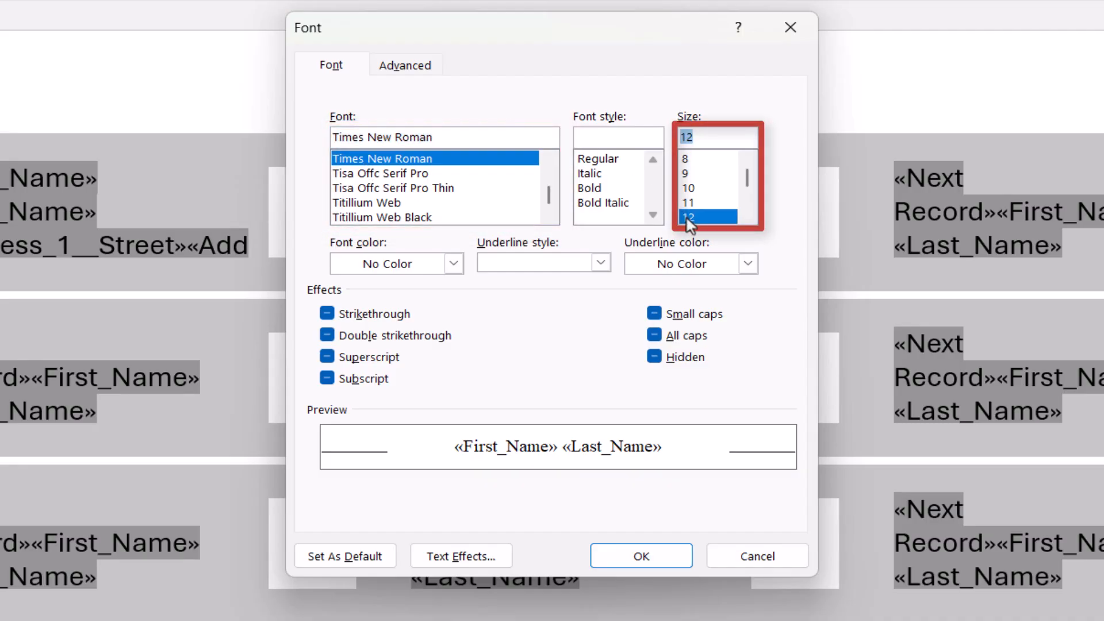
pyautogui.click(457, 265)
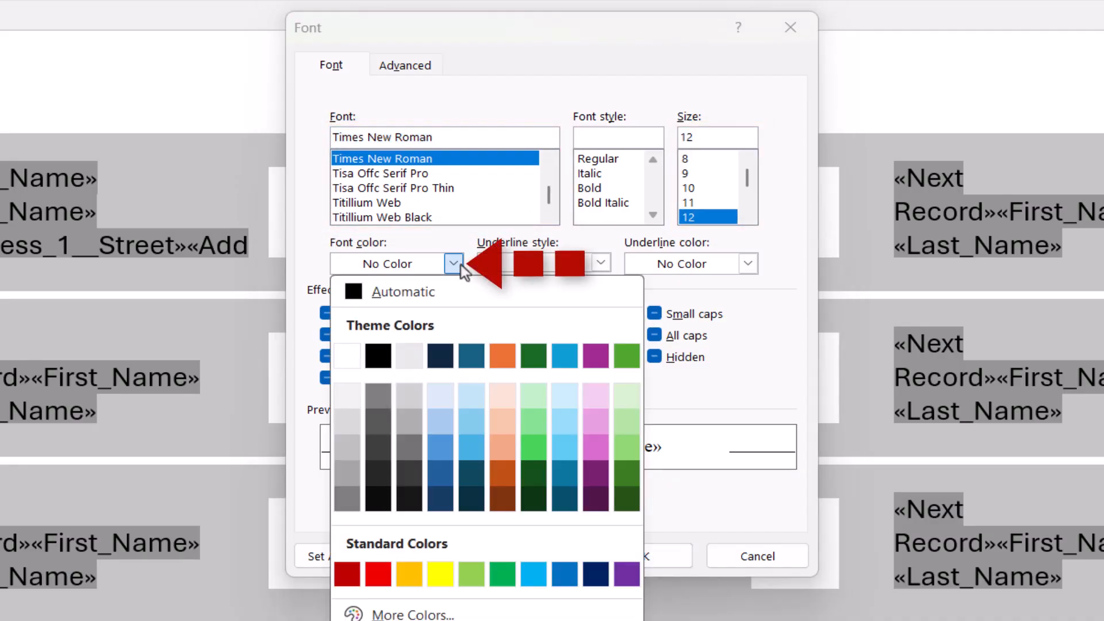
pyautogui.click(472, 357)
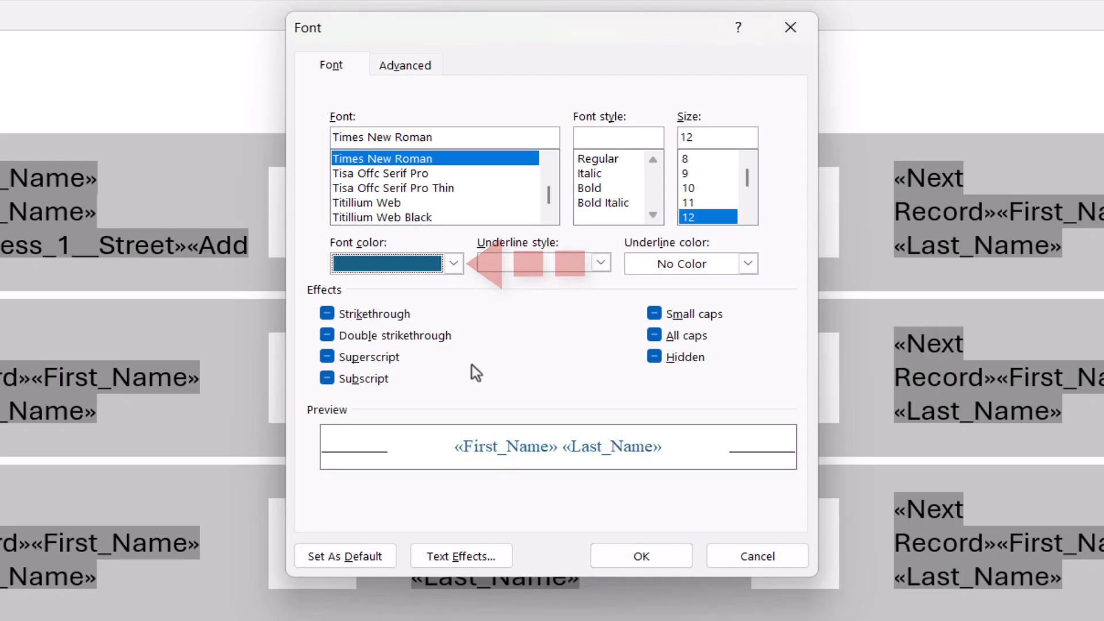
pyautogui.click(611, 557)
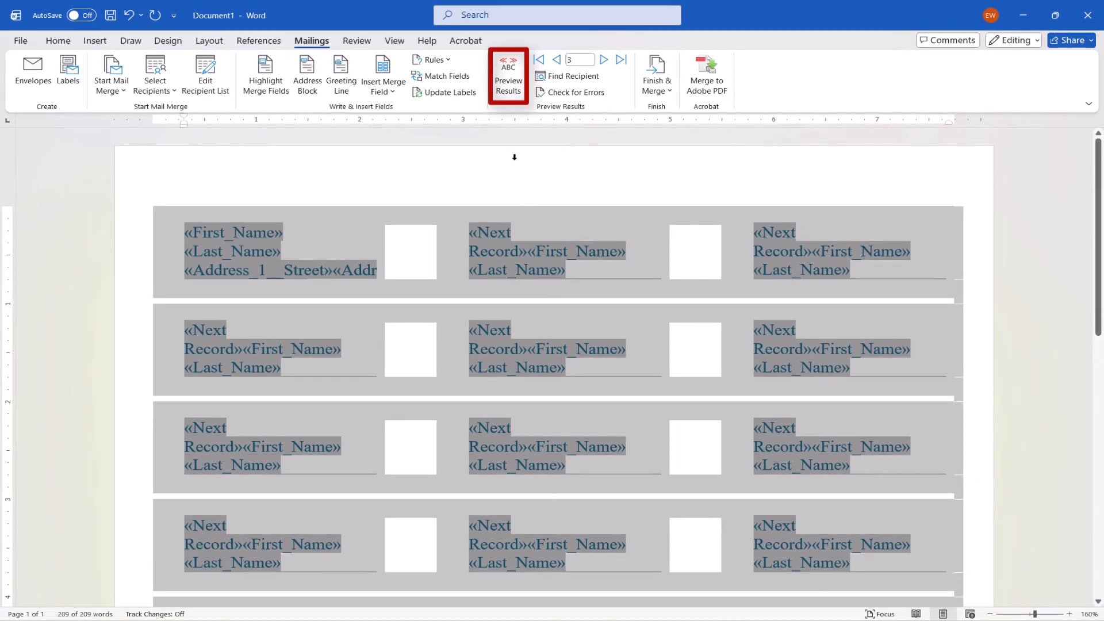
# Step: Preview the merged labels and merge all records to the printer
pyautogui.click(500, 87)
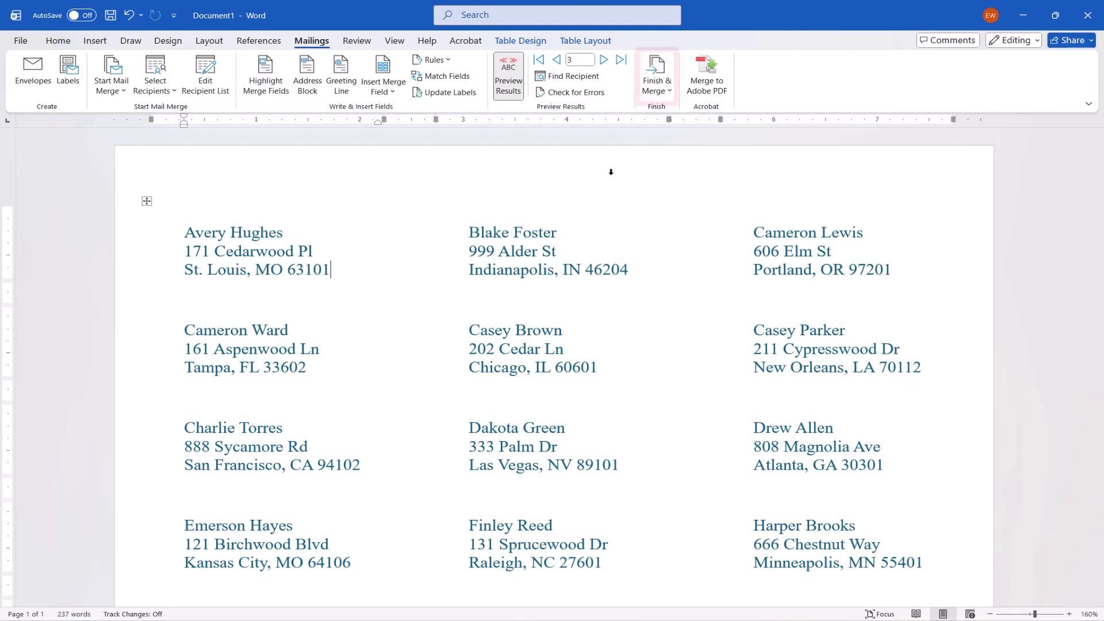
pyautogui.click(659, 92)
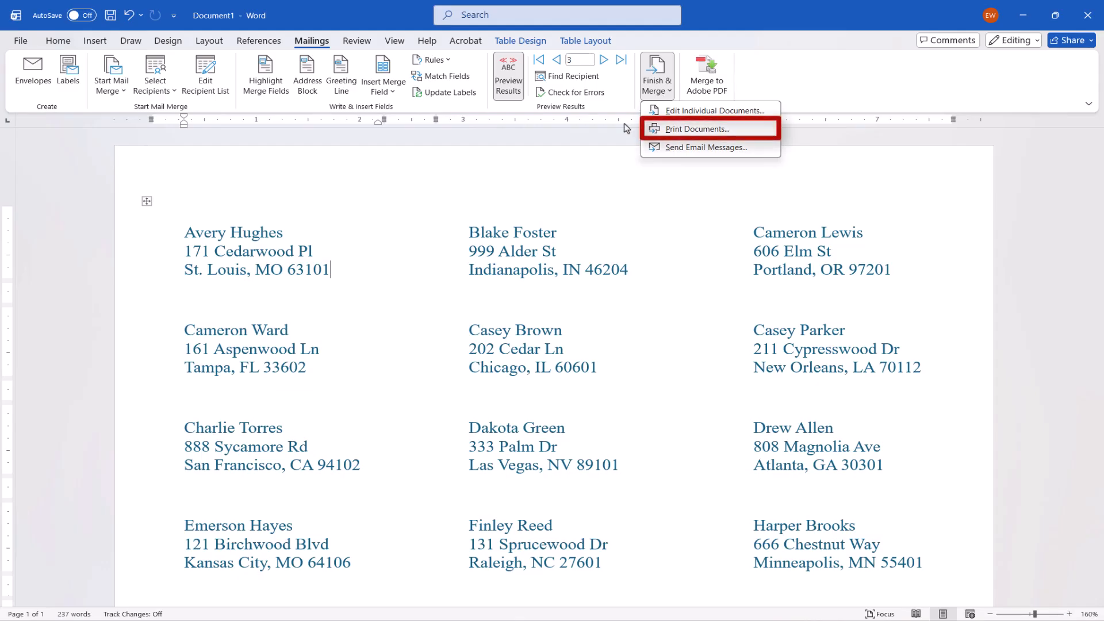
pyautogui.click(658, 129)
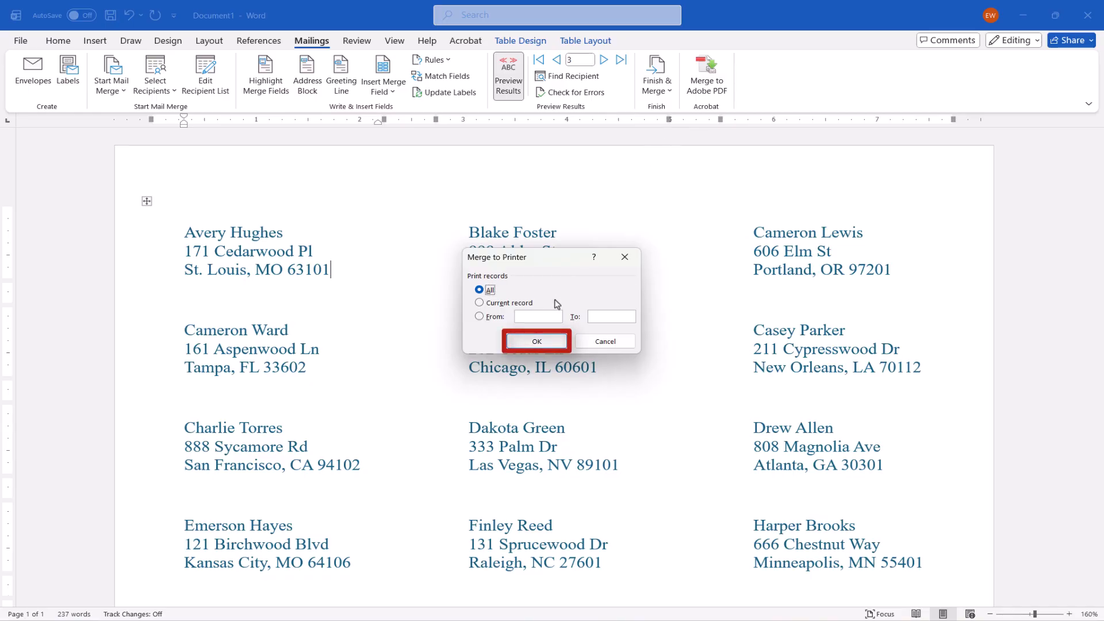
pyautogui.click(539, 342)
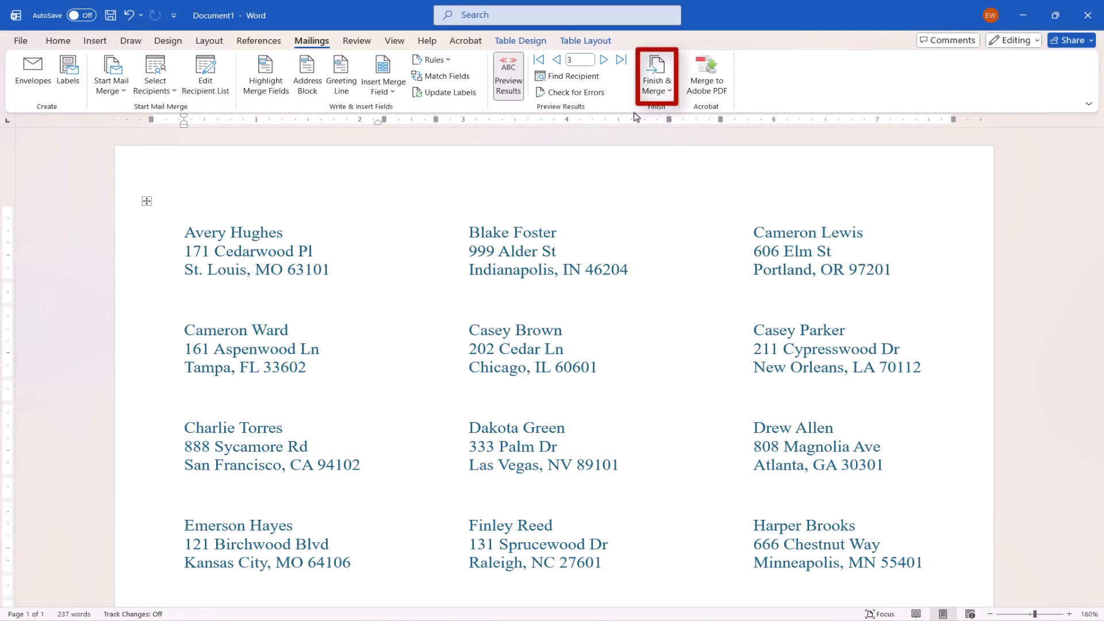
pyautogui.click(653, 92)
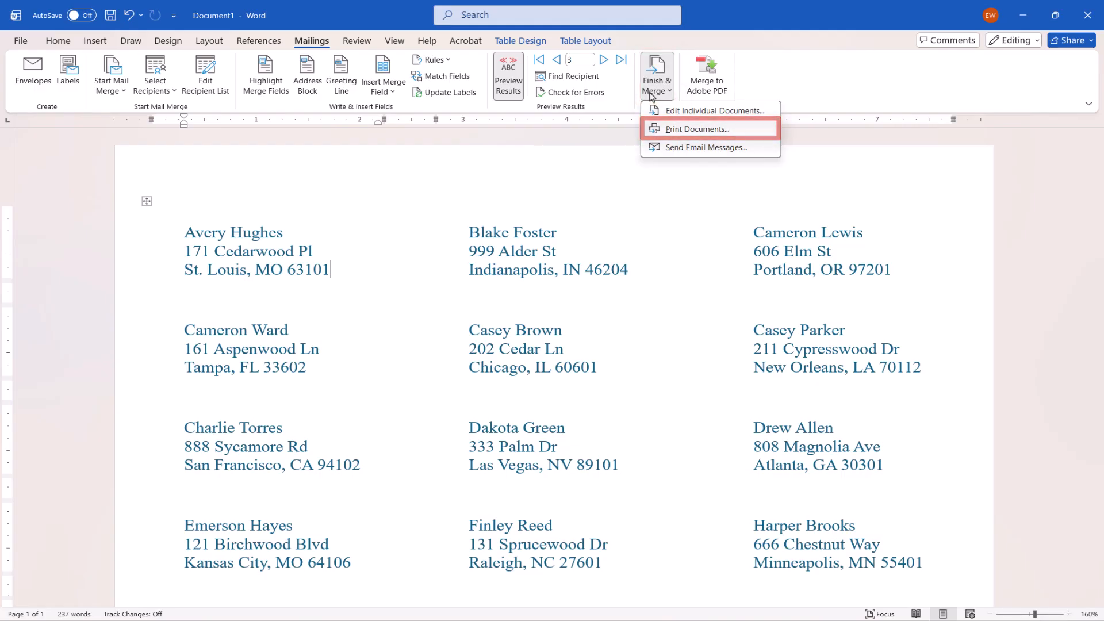
pyautogui.click(585, 188)
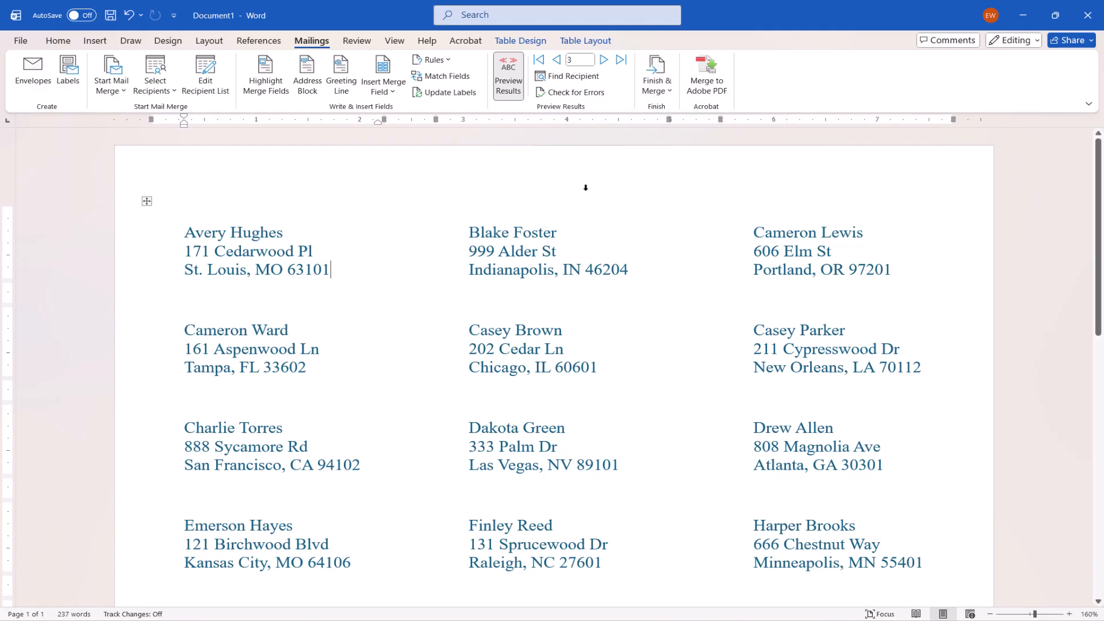